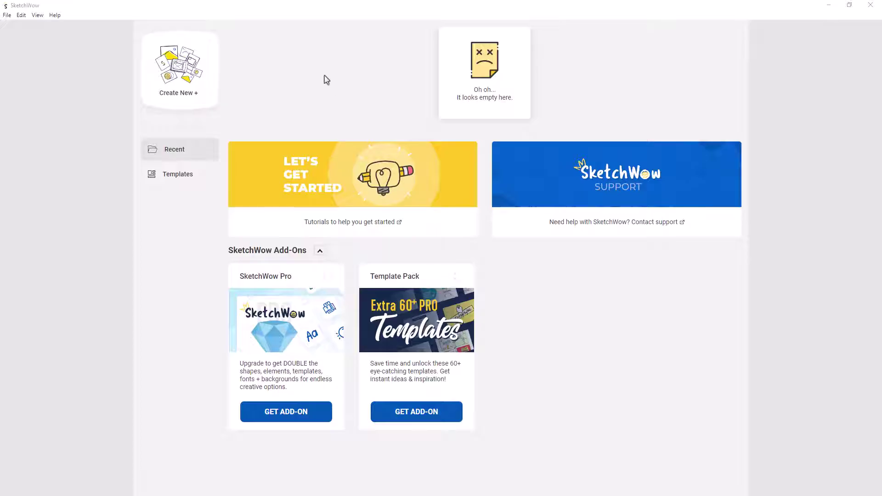
Open the Templates gallery from the sidebar to browse the ready-made template thumbnails.
left_click(176, 174)
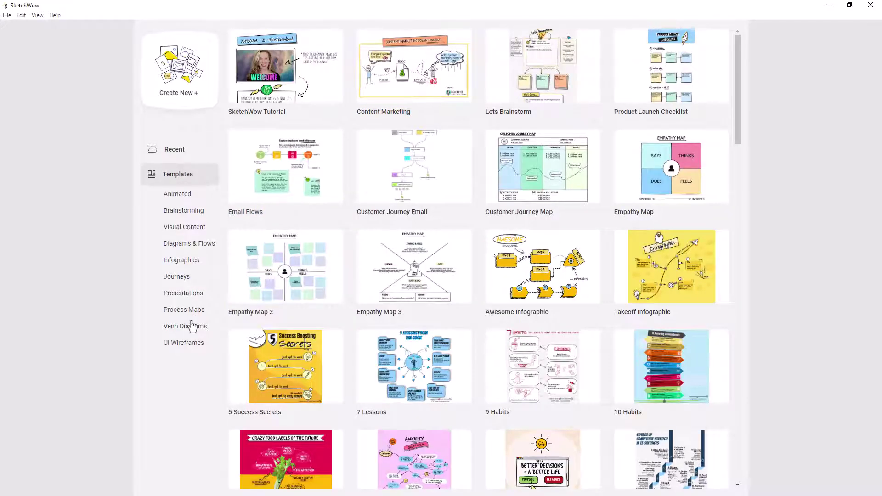
scroll(533, 372, "down", 2)
scroll(532, 373, "down", 5)
scroll(497, 297, "down", 5)
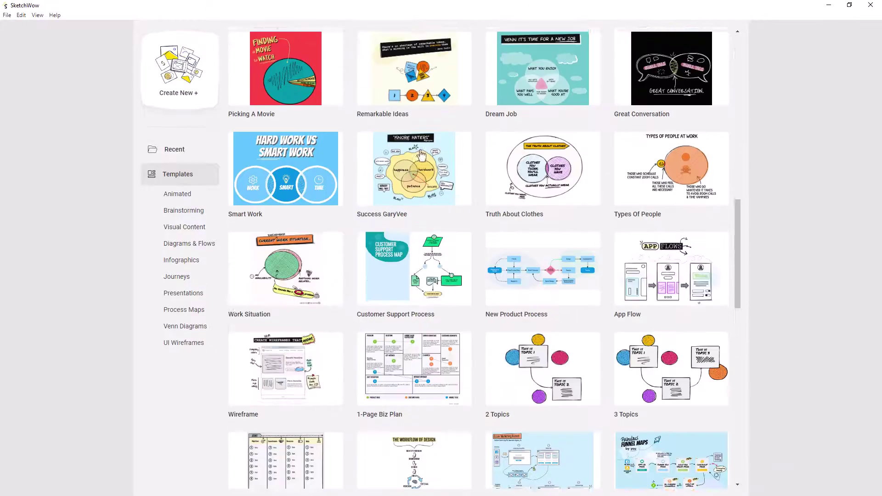
scroll(458, 228, "down", 3)
scroll(422, 156, "down", 2)
scroll(422, 156, "down", 3)
scroll(423, 156, "down", 3)
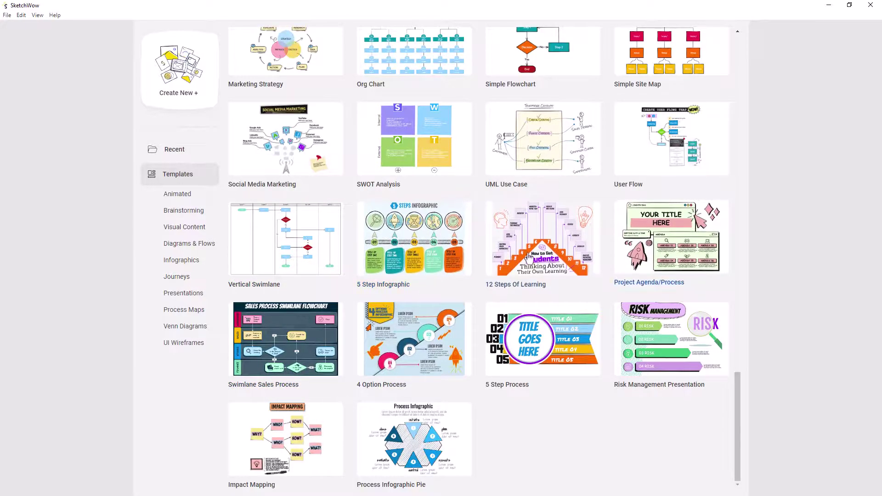
scroll(515, 256, "up", 5)
scroll(466, 256, "up", 5)
scroll(466, 256, "up", 5)
scroll(467, 256, "up", 5)
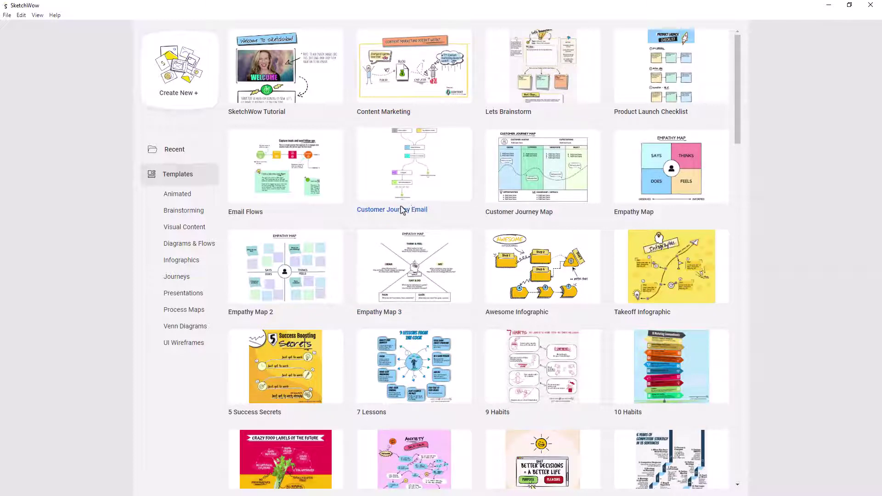
Create a new blank diagram using the 'Infographic - 800x2000' page size preset.
left_click(178, 78)
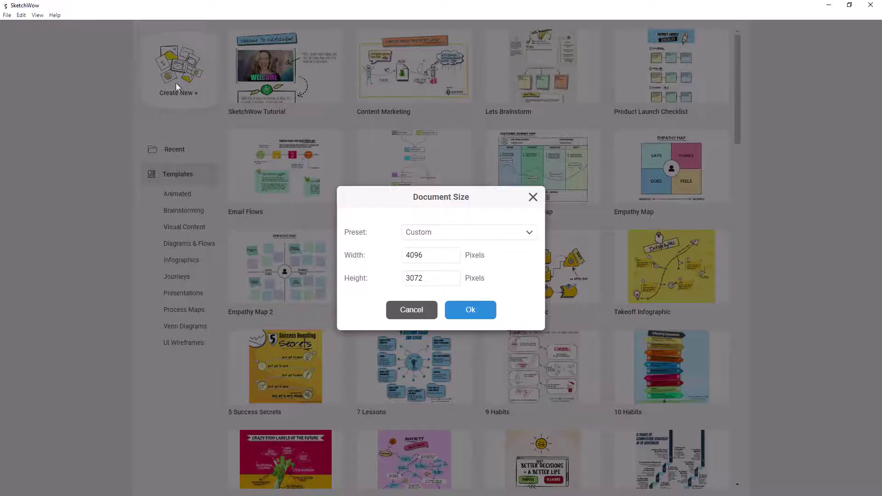
left_click(476, 237)
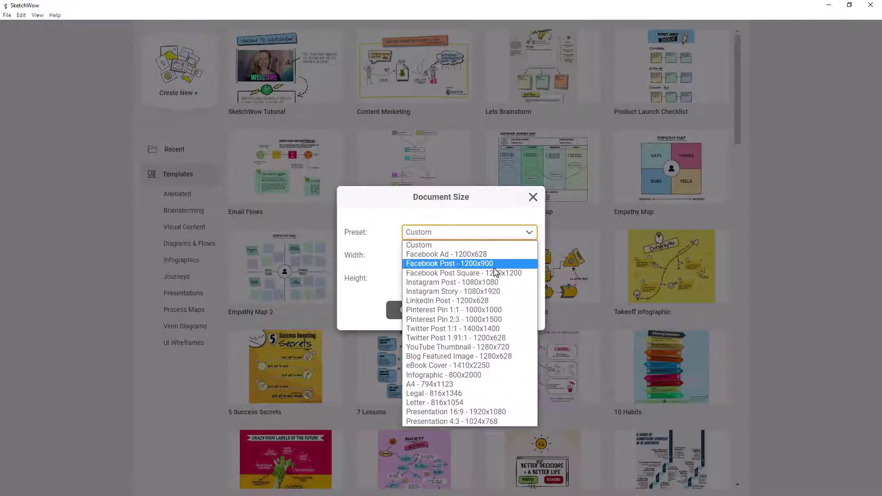
left_click(480, 374)
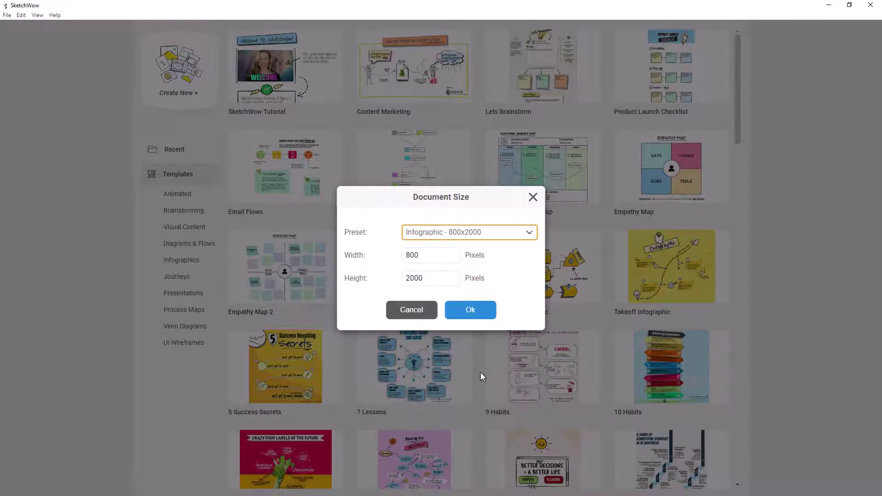
left_click(465, 315)
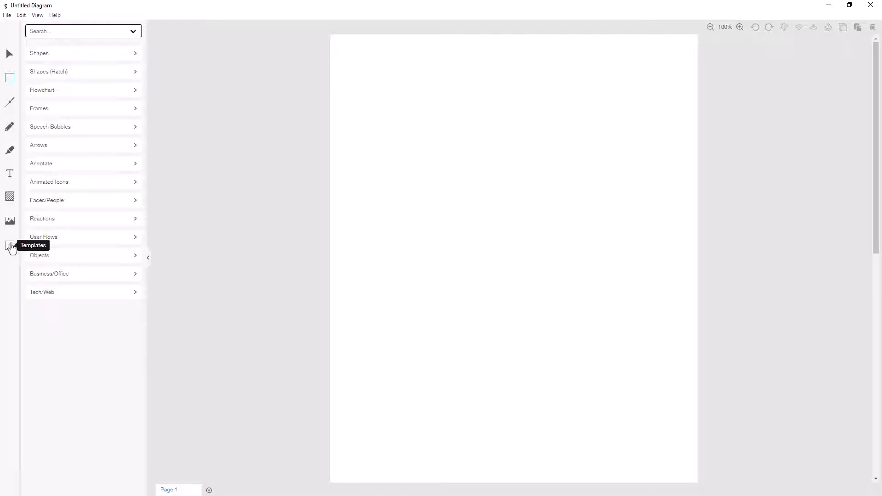
left_click(10, 125)
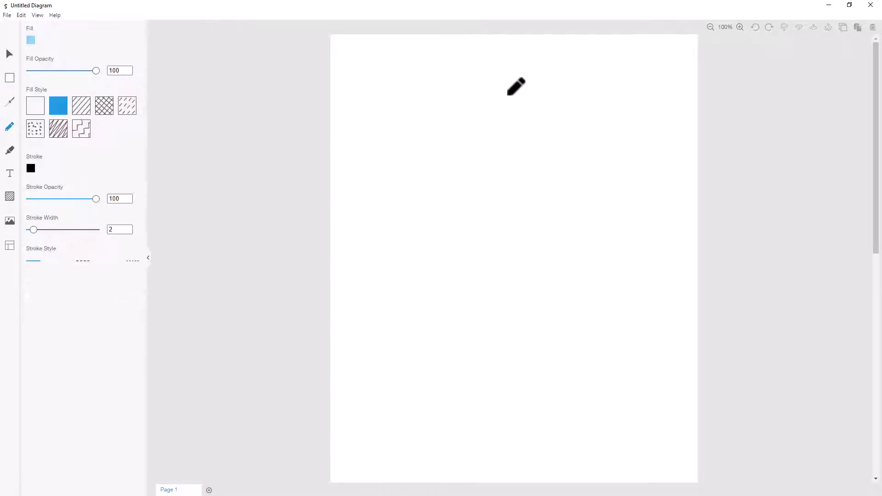
mouse_move(435, 96)
left_mouse_down()
mouse_move(564, 122)
mouse_move(435, 97)
left_mouse_up()
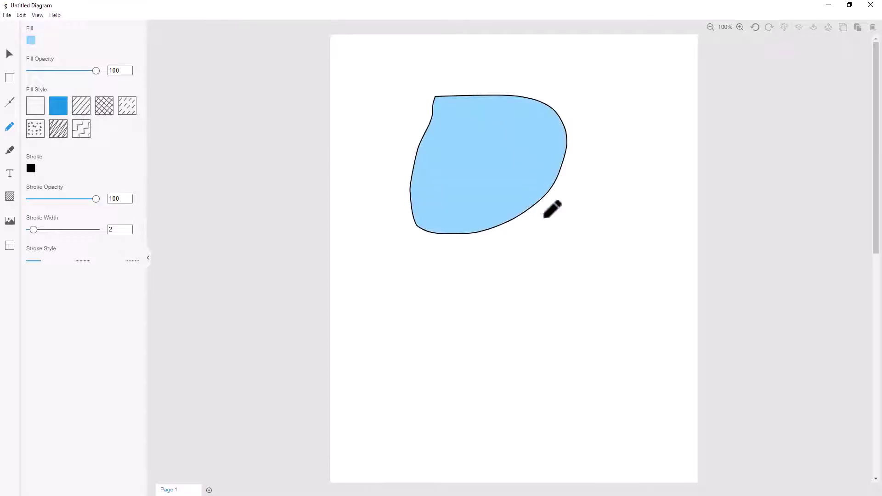
left_click_drag(472, 212, 459, 305)
left_click_drag(472, 212, 462, 306)
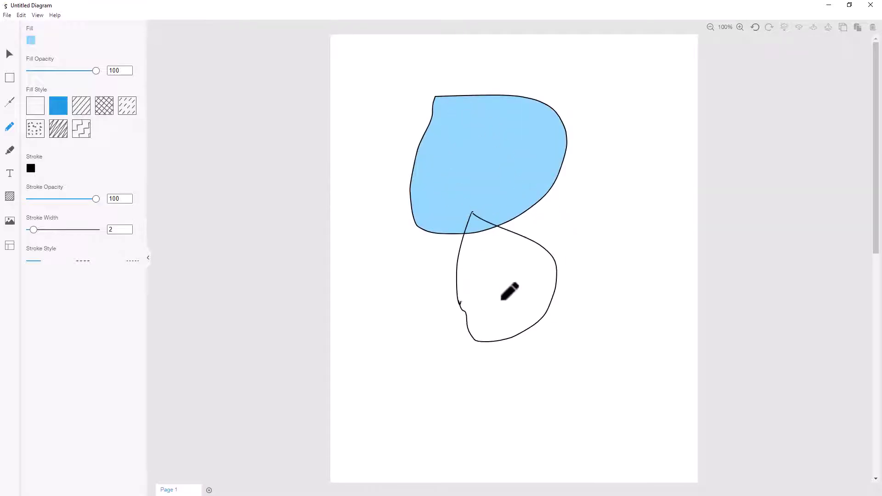
mouse_move(565, 216)
left_mouse_down()
mouse_move(626, 295)
mouse_move(560, 332)
mouse_move(566, 216)
left_mouse_up()
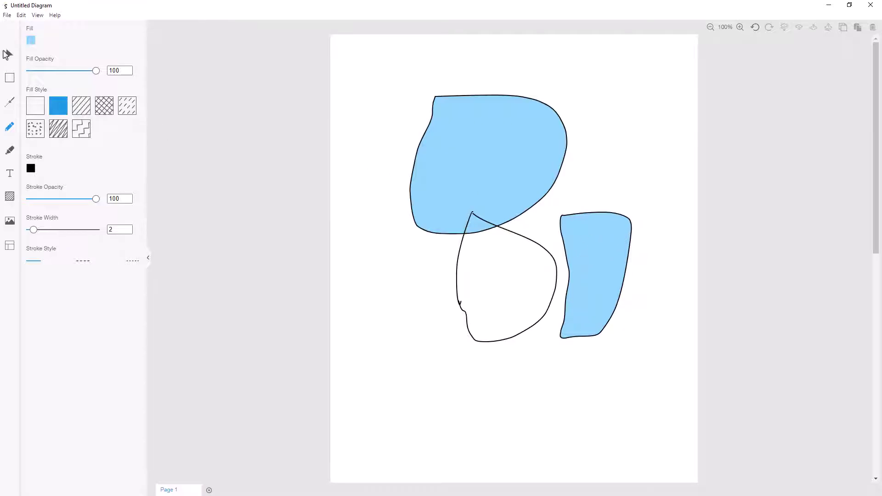
left_click(10, 54)
left_click(594, 234)
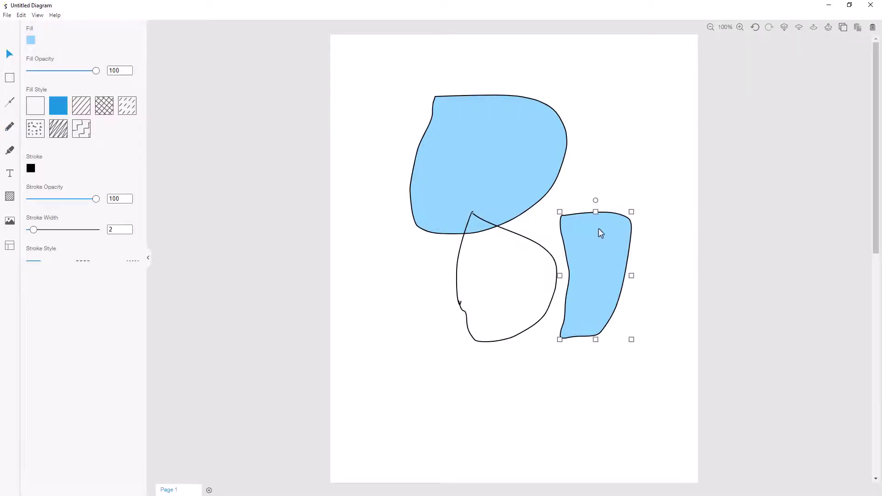
mouse_move(594, 203)
left_mouse_down()
mouse_move(620, 213)
mouse_move(606, 304)
mouse_move(636, 193)
left_mouse_up()
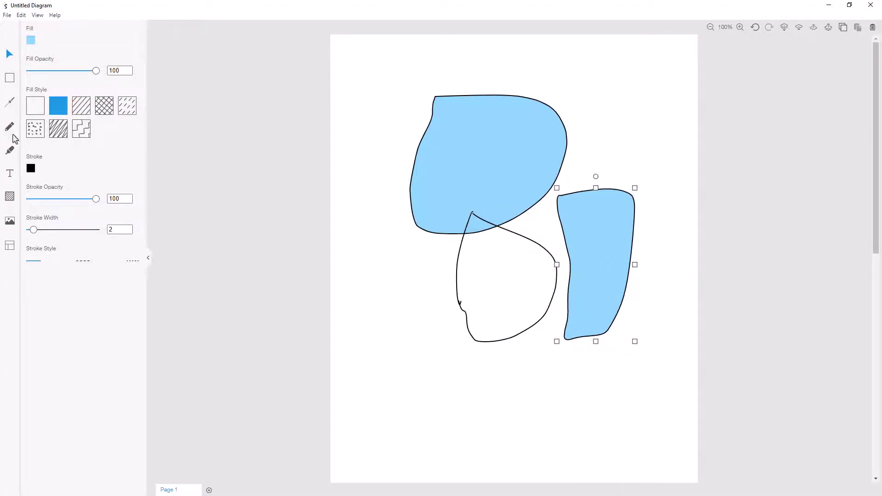
left_click(475, 122)
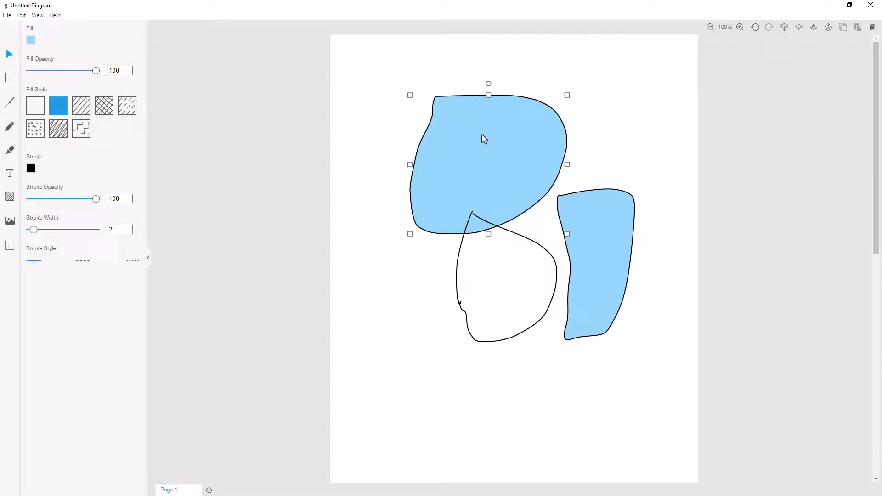
key("Delete")
left_click_drag(404, 108, 668, 368)
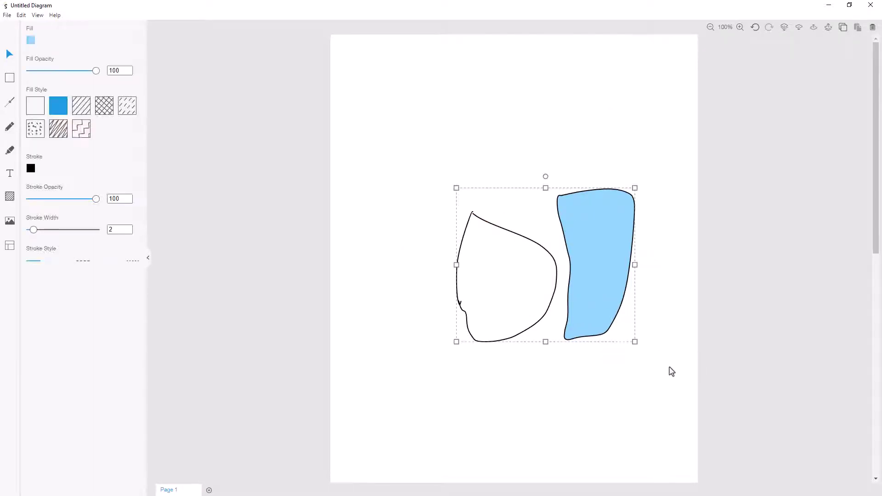
key("Delete")
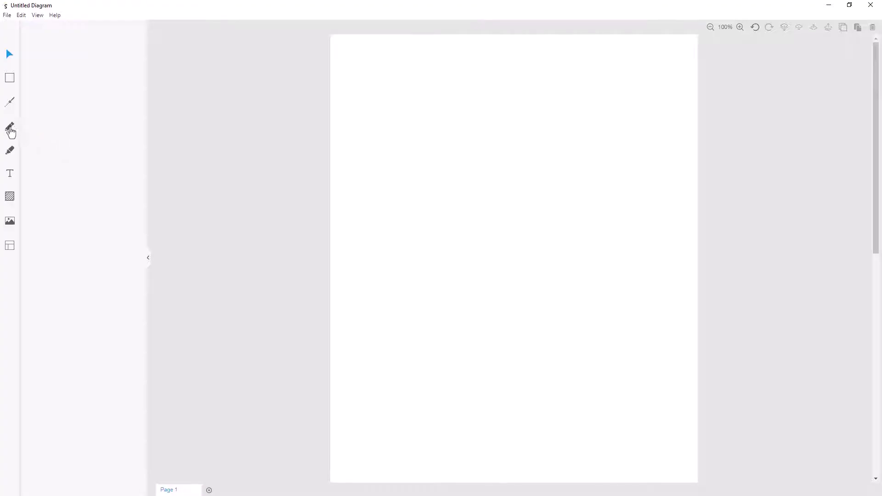
Sketch a large square, a small square and three triangles that snap into clean shapes.
left_click(10, 127)
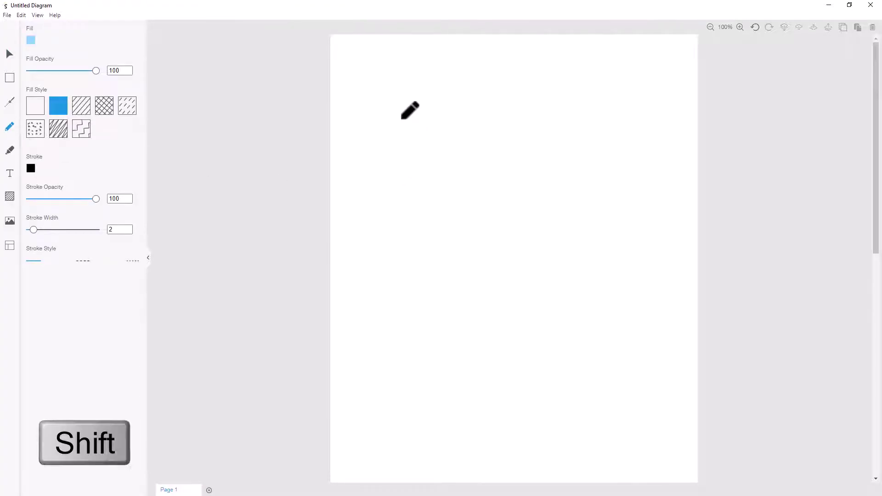
mouse_move(401, 119)
left_mouse_down()
mouse_move(502, 227)
mouse_move(404, 270)
mouse_move(393, 225)
mouse_move(352, 173)
mouse_move(343, 136)
mouse_move(354, 119)
mouse_move(394, 116)
left_mouse_up()
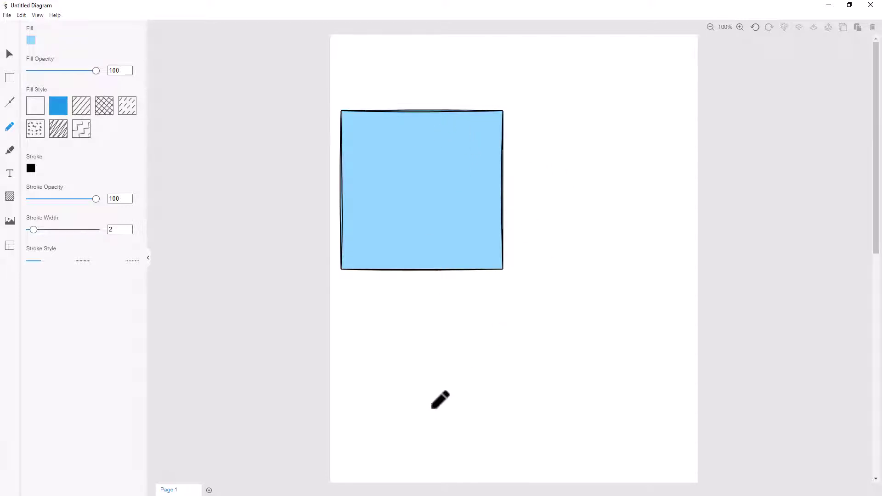
mouse_move(438, 390)
left_mouse_down()
mouse_move(552, 360)
mouse_move(441, 401)
left_mouse_up()
left_click_drag(593, 152, 554, 171)
left_click_drag(572, 75, 574, 72)
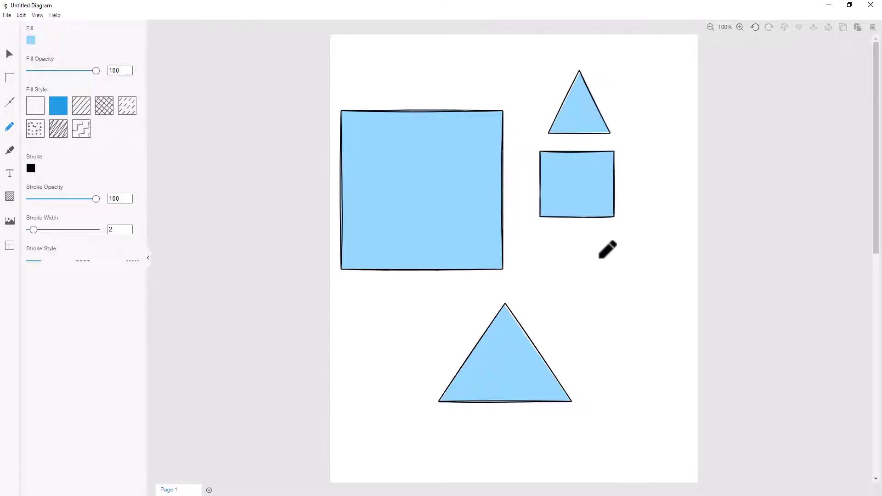
mouse_move(598, 258)
left_mouse_down()
mouse_move(584, 246)
mouse_move(620, 287)
left_mouse_up()
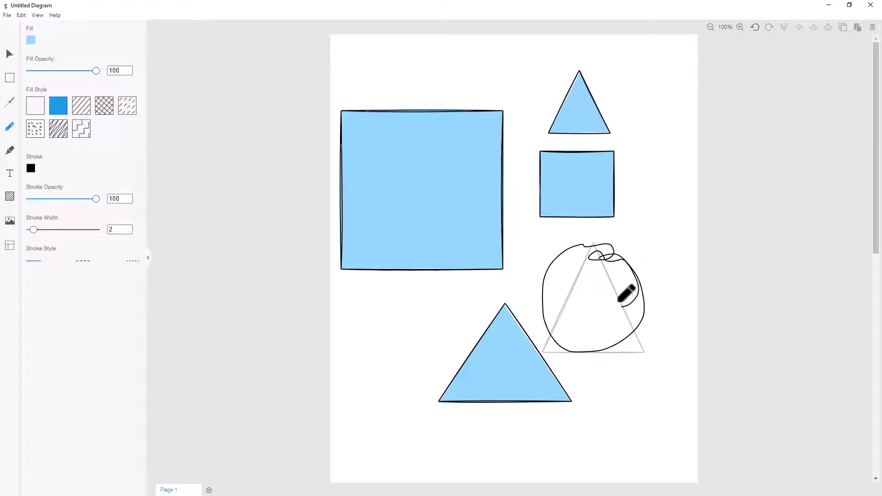
left_click_drag(623, 287, 610, 247)
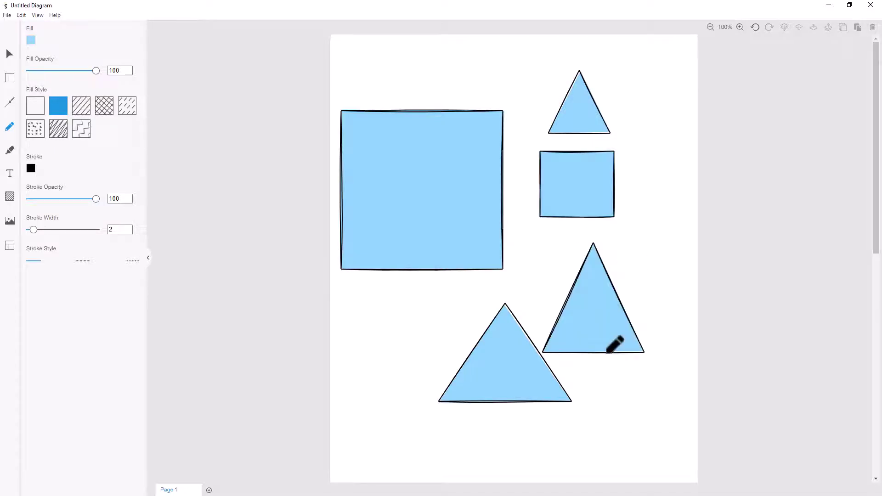
Select the three smaller shapes on the right of the page.
left_click(11, 55)
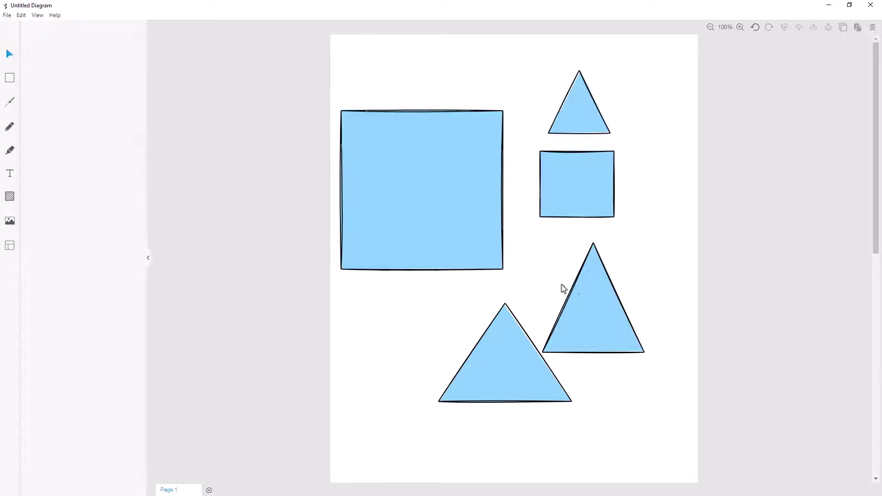
left_click(601, 302)
mouse_move(663, 56)
left_mouse_down()
mouse_move(533, 412)
mouse_move(587, 419)
left_mouse_up()
Delete the three small shapes and move the large square toward the page centre.
key("Delete")
key("Delete")
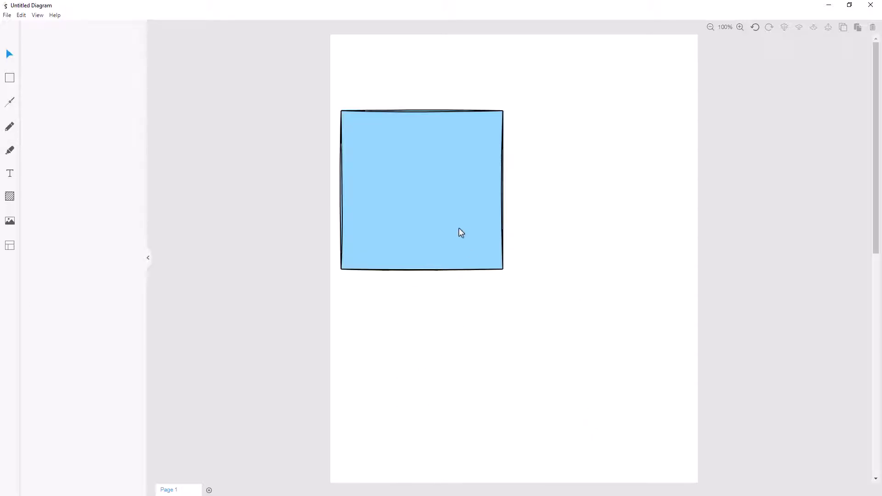
left_click(458, 226)
mouse_move(443, 191)
left_mouse_down()
mouse_move(551, 237)
mouse_move(582, 233)
left_mouse_up()
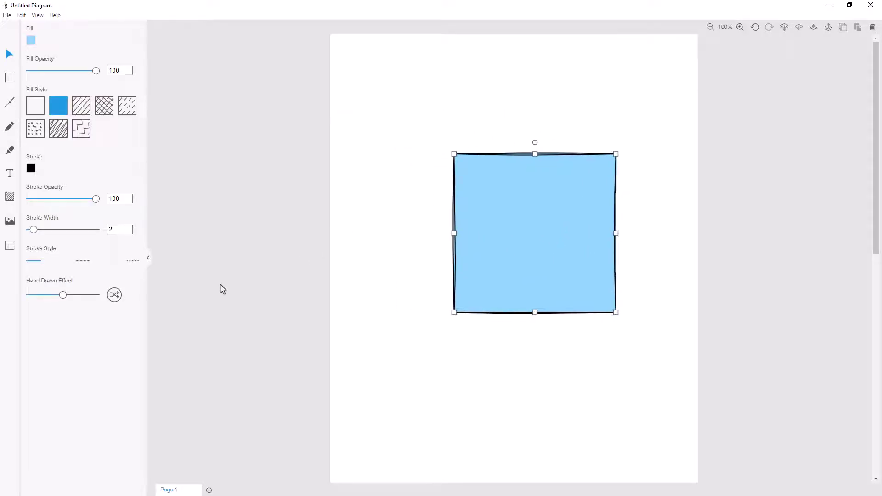
Adjust the square's outline roughness and give it a Hachure fill.
mouse_move(63, 299)
left_mouse_down()
mouse_move(89, 301)
mouse_move(32, 307)
mouse_move(91, 305)
mouse_move(6, 309)
mouse_move(120, 304)
left_mouse_up()
left_click(114, 304)
mouse_move(34, 232)
left_mouse_down()
mouse_move(48, 238)
mouse_move(34, 240)
left_mouse_up()
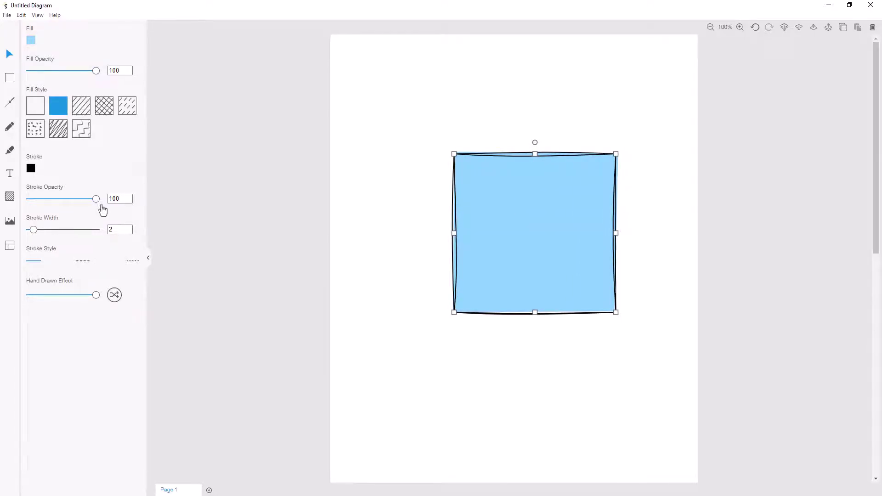
left_click(82, 110)
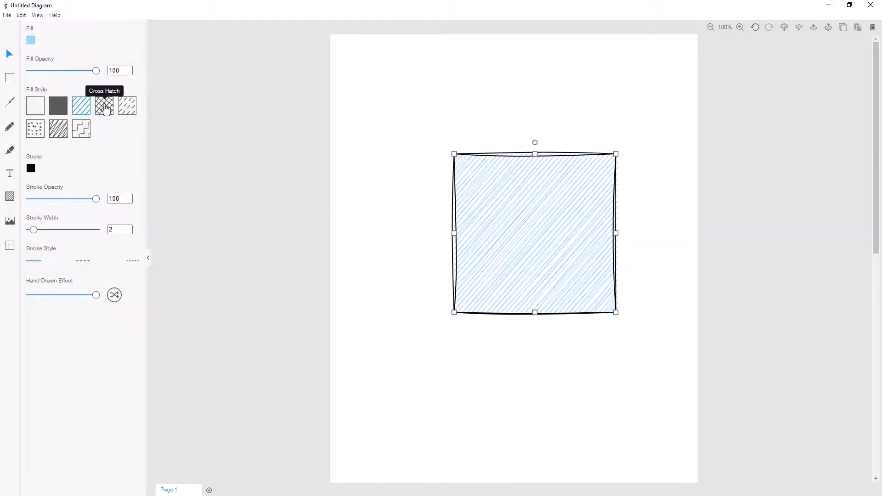
left_click(105, 109)
left_click(81, 129)
left_click(58, 129)
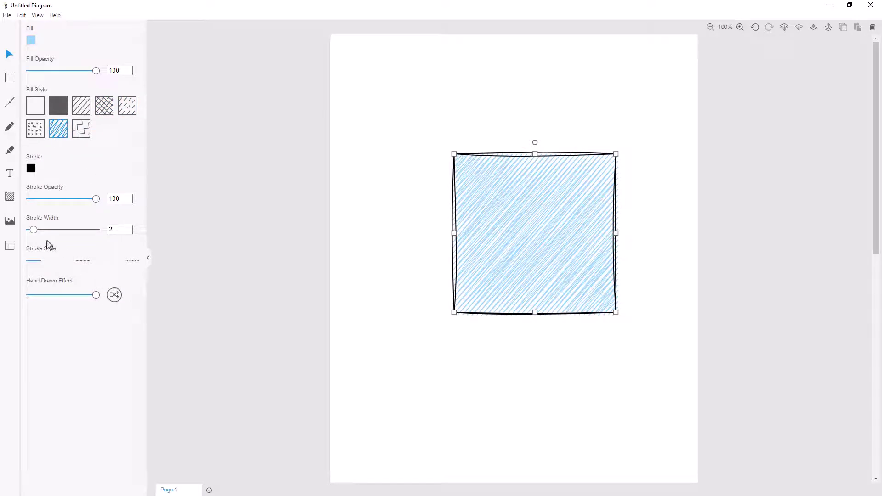
Set the square's stroke width to 1 and its fill to light green.
left_click_drag(32, 233, 24, 232)
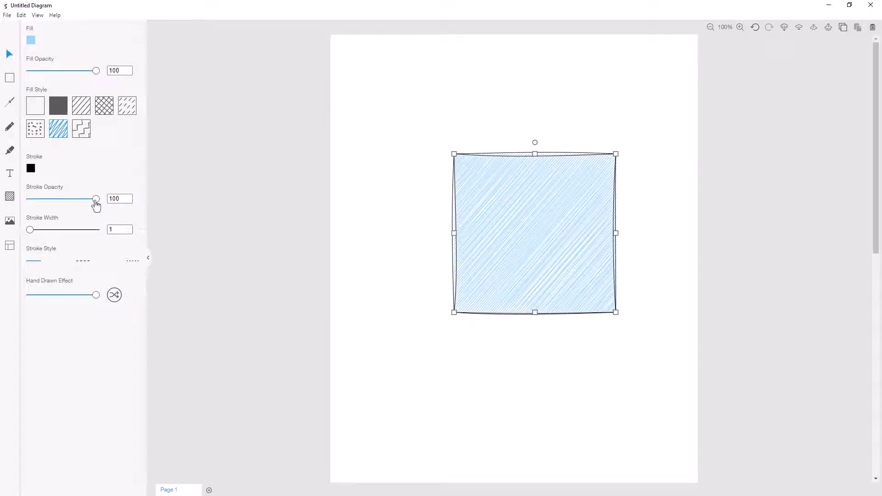
left_click(30, 42)
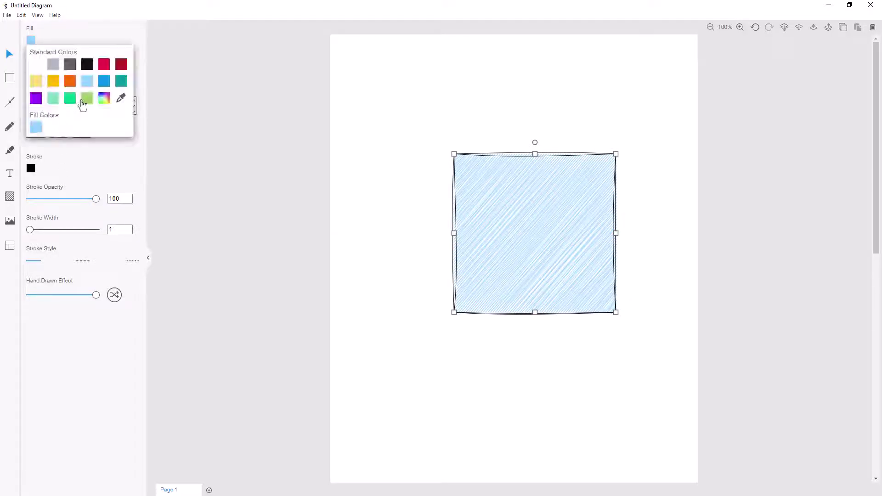
left_click(86, 98)
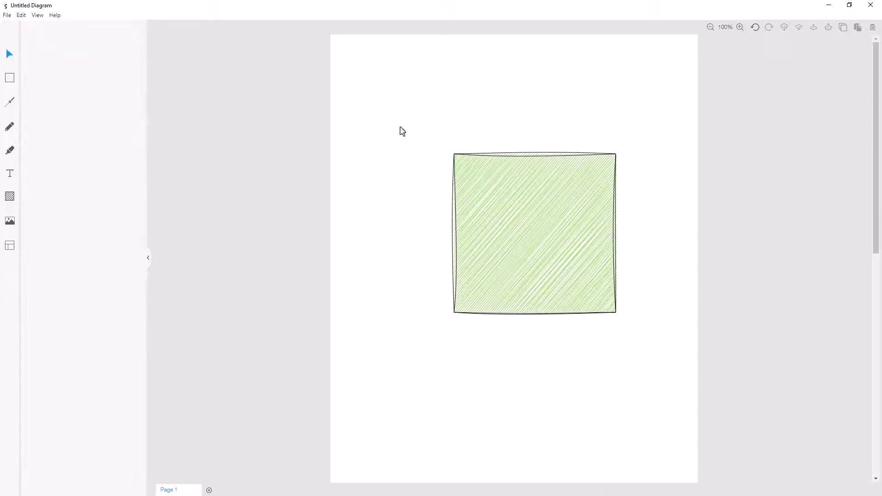
Move the green square top-left and place a Ctrl+D duplicate at the lower right.
left_click_drag(501, 194, 413, 117)
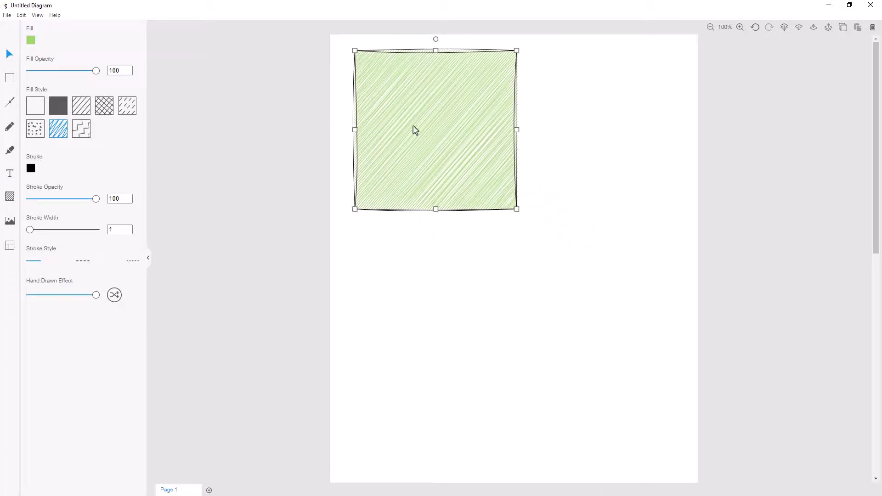
key("ctrl+d")
left_click_drag(443, 113, 602, 363)
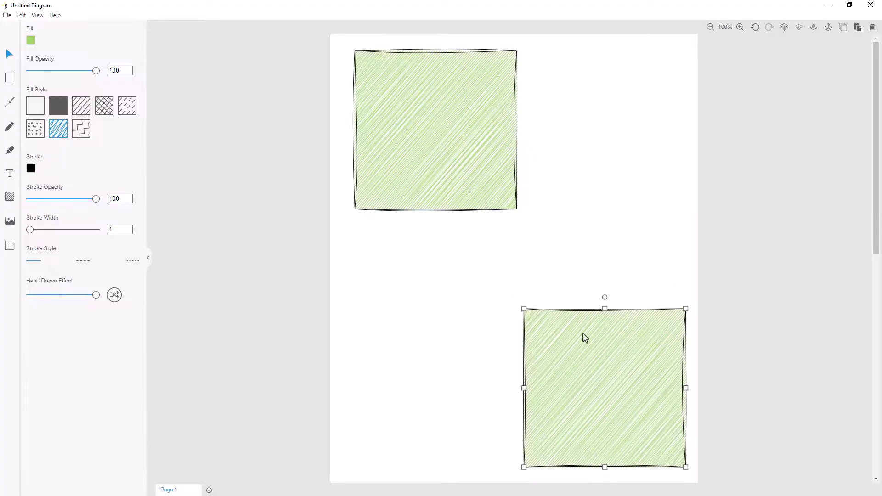
left_click_drag(470, 184, 460, 198)
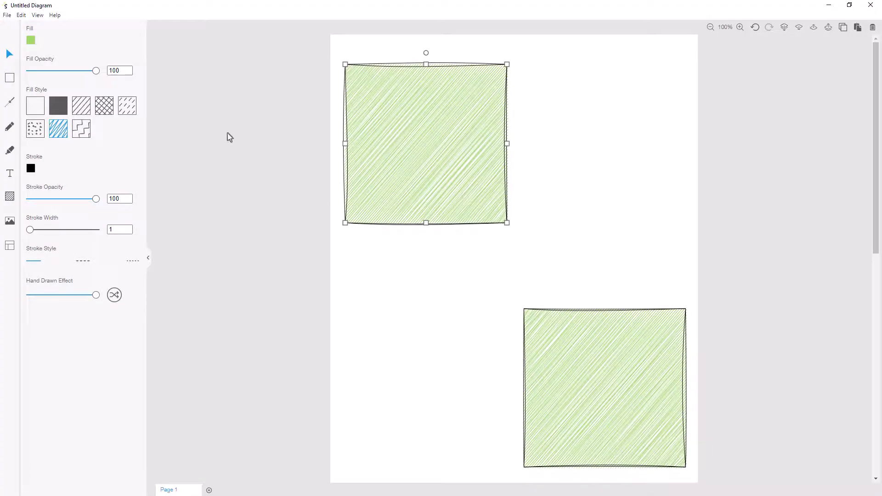
Draw a curved connector from the top square to the lower one and adjust its roughness.
left_click(9, 105)
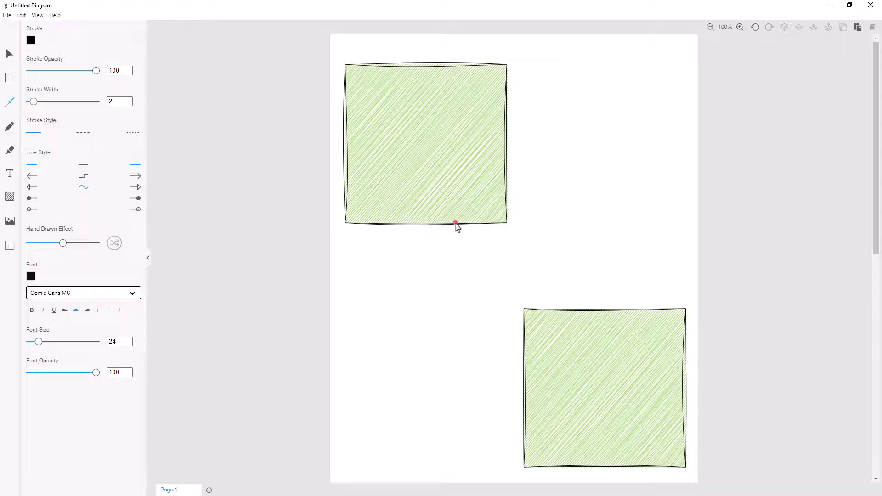
left_click_drag(462, 241, 526, 313)
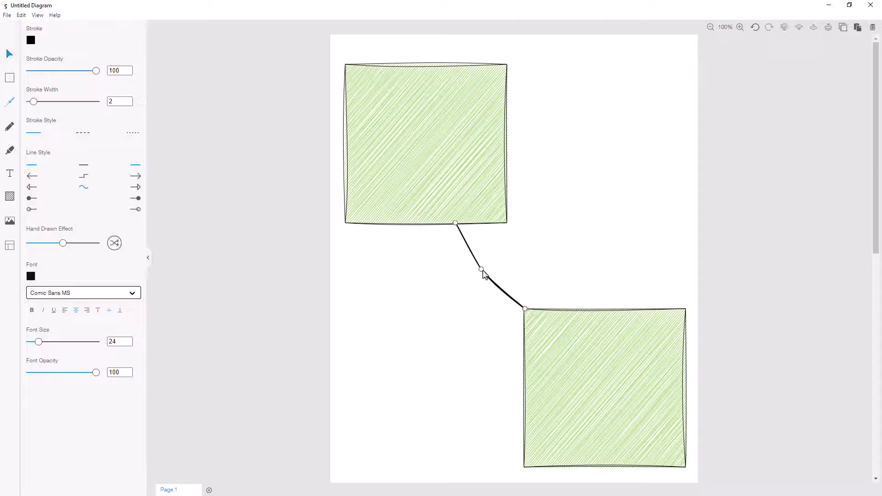
mouse_move(482, 270)
left_mouse_down()
mouse_move(502, 239)
mouse_move(485, 266)
left_mouse_up()
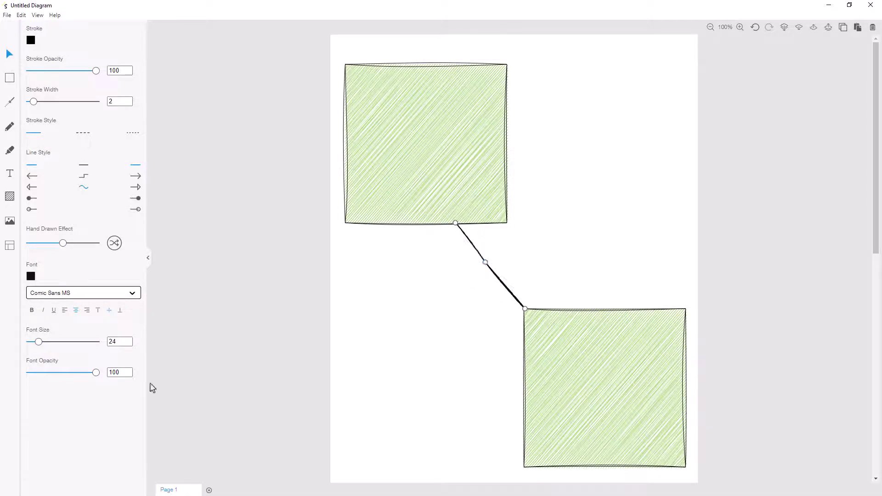
mouse_move(63, 243)
left_mouse_down()
mouse_move(99, 244)
mouse_move(52, 243)
left_mouse_up()
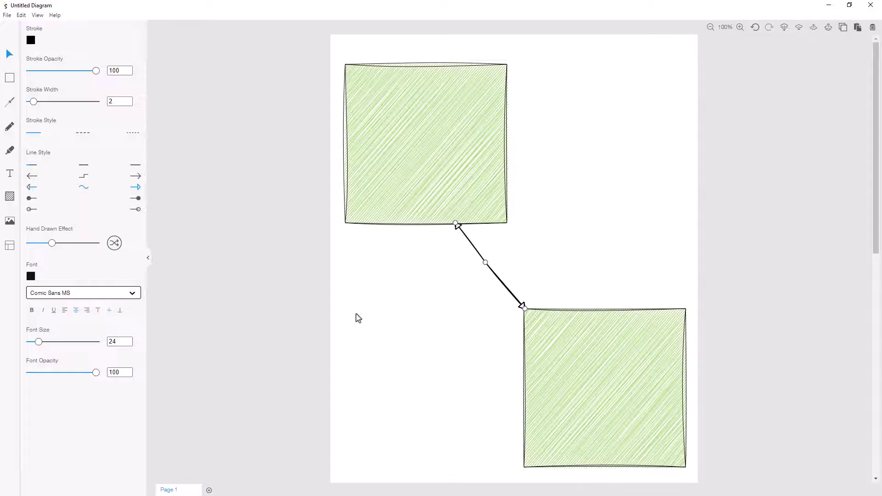
Attach the connector to the top square's bottom-right corner, reshape its curve, then select that square.
left_click(442, 312)
left_click(482, 260)
left_click_drag(456, 226, 505, 228)
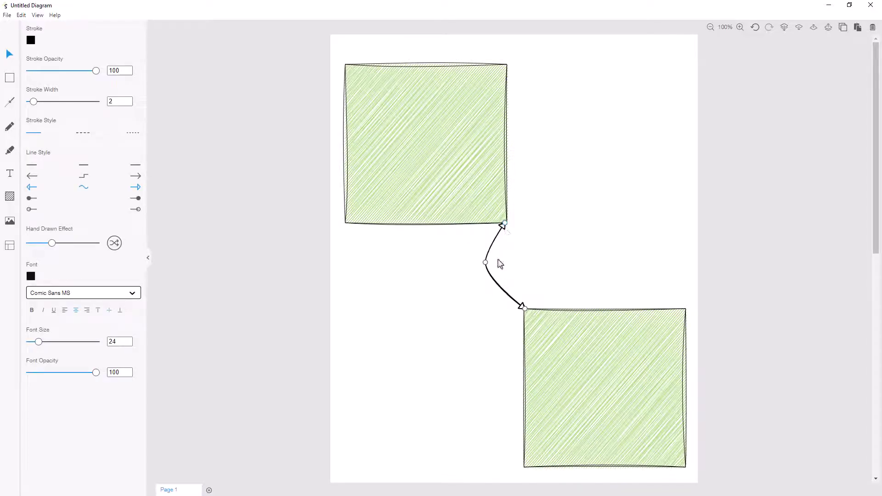
left_click_drag(486, 263, 521, 269)
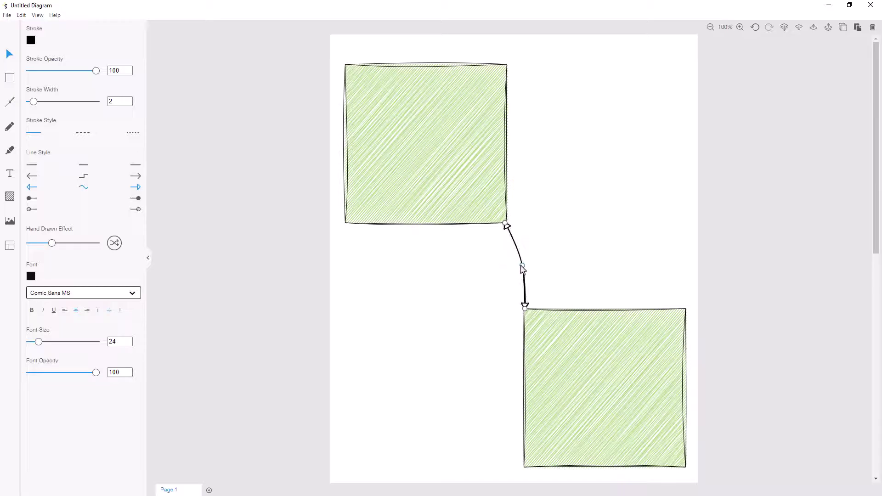
left_click(573, 249)
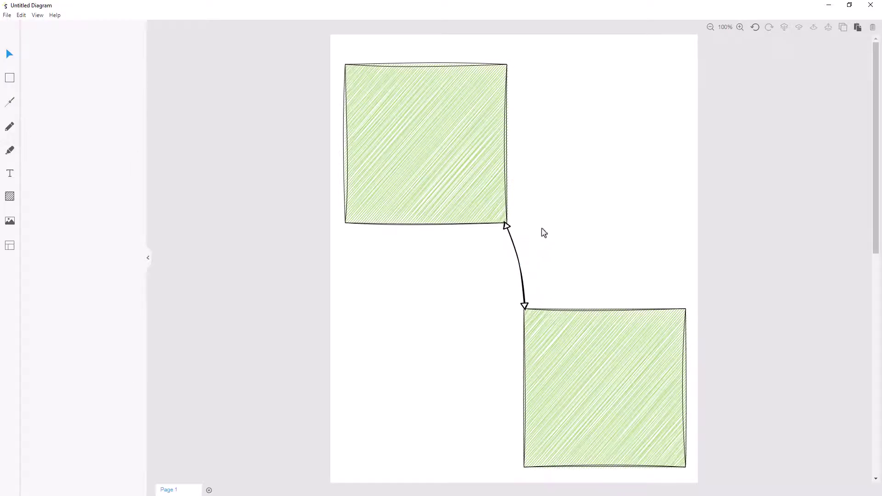
left_click(473, 153)
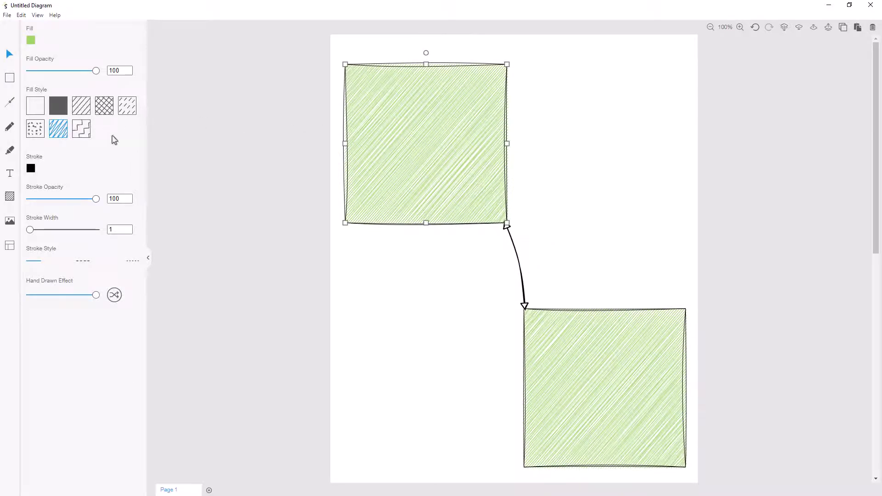
Add a 'Process 1' label at font size 49, centred in the top green square.
left_click(10, 174)
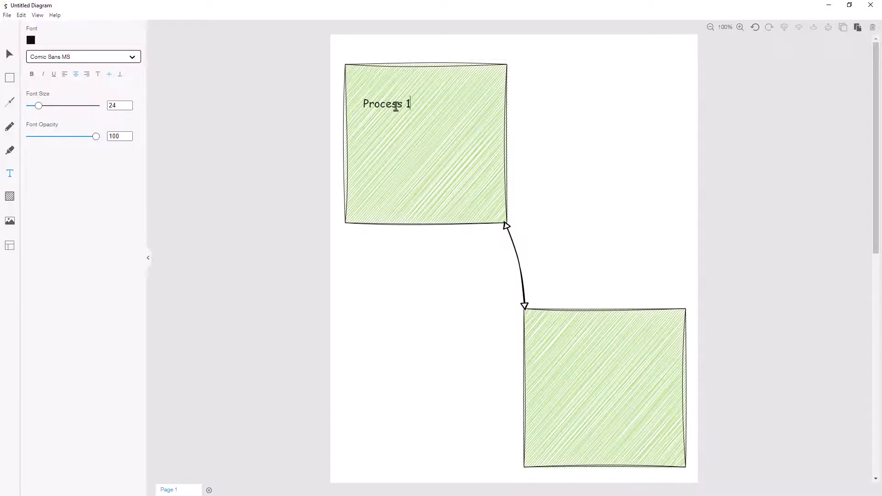
key("Escape")
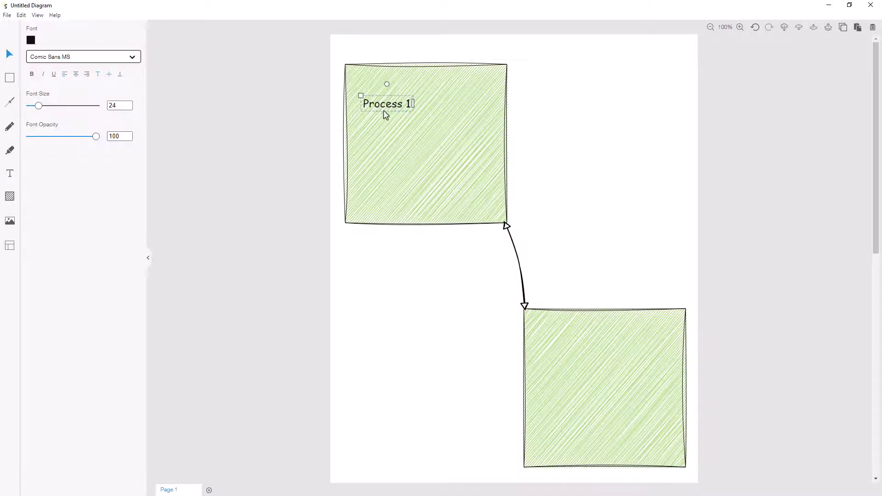
left_click_drag(386, 114, 428, 146)
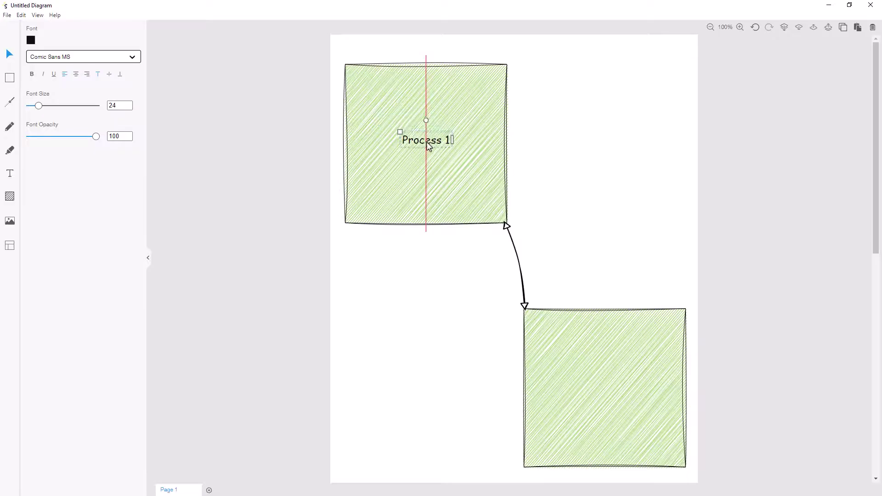
left_click_drag(429, 147, 427, 147)
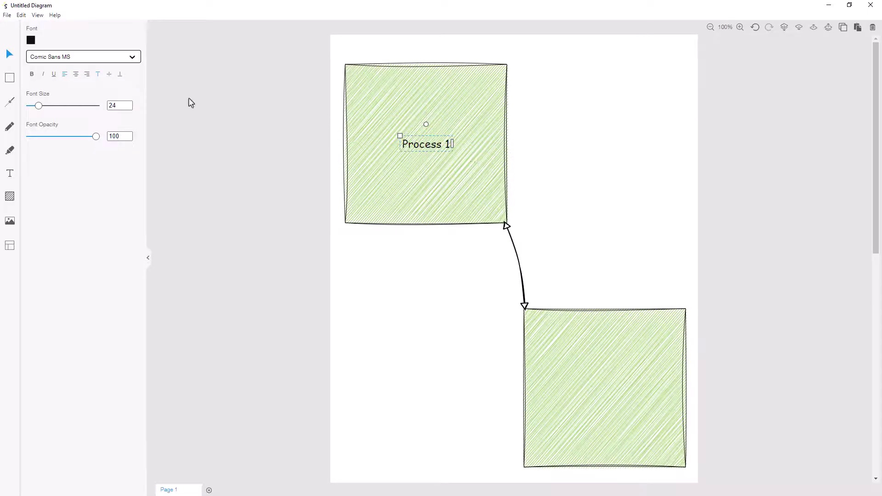
left_click_drag(39, 108, 52, 108)
left_click_drag(448, 151, 423, 144)
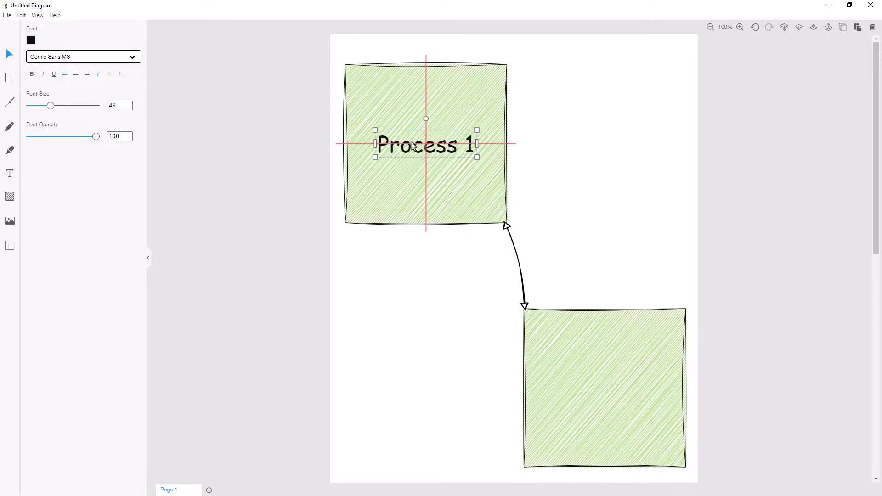
key("Escape")
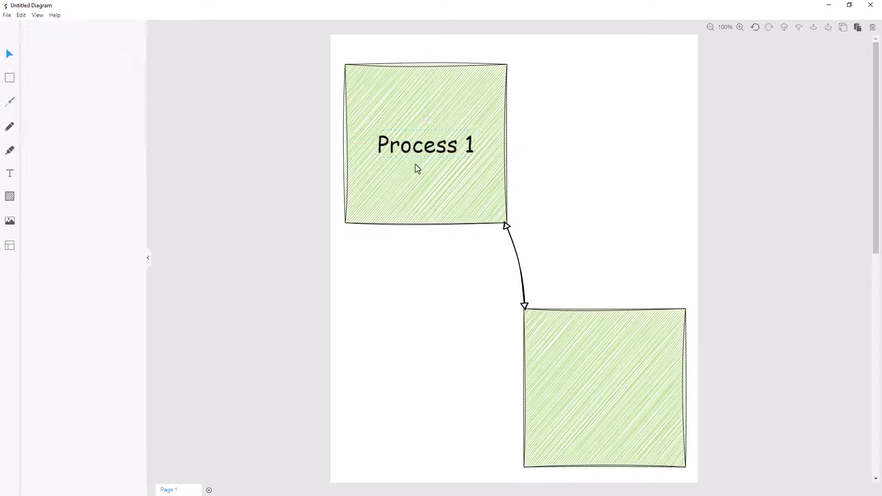
In the shape library, collapse Flowchart and Annotate and expand Animated Icons.
left_click(13, 80)
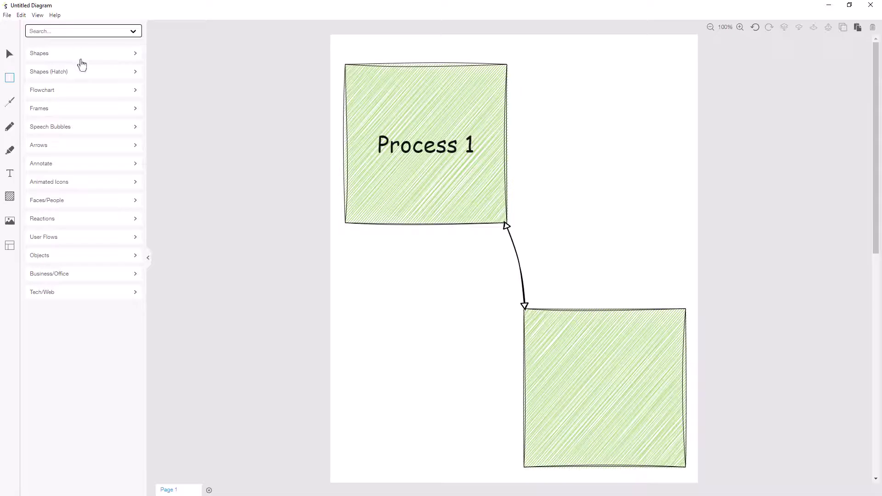
left_click(95, 94)
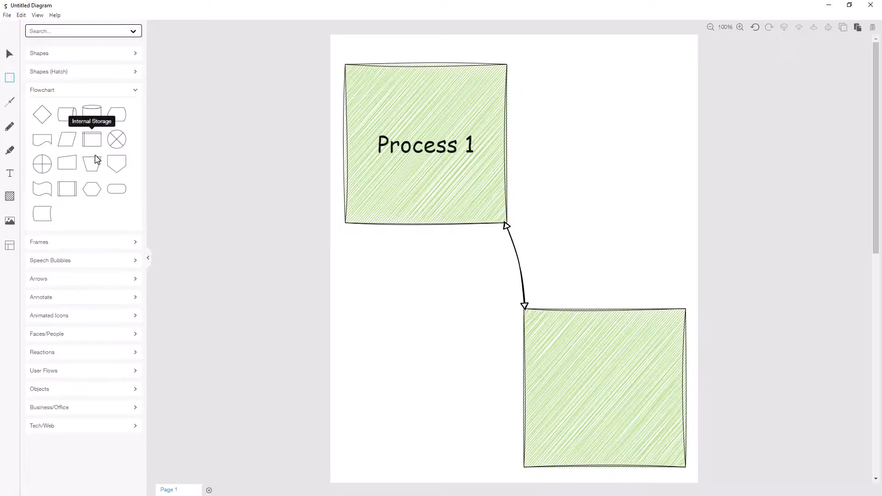
left_click(102, 89)
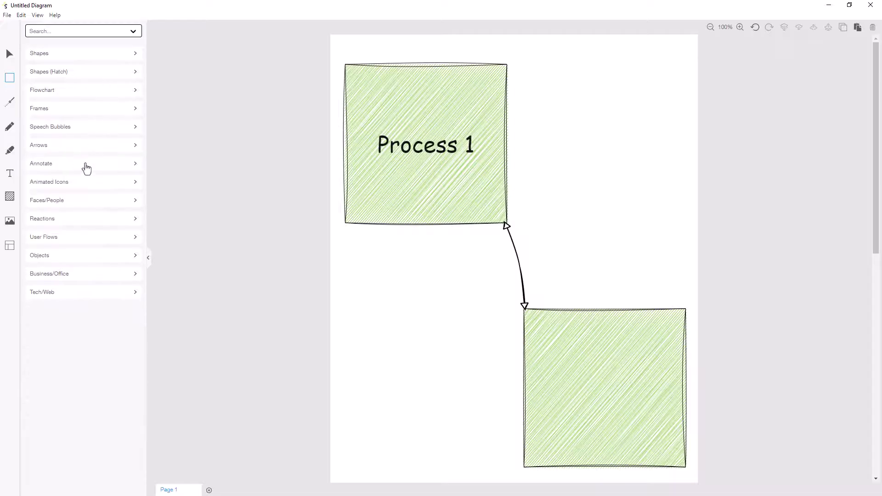
left_click(86, 165)
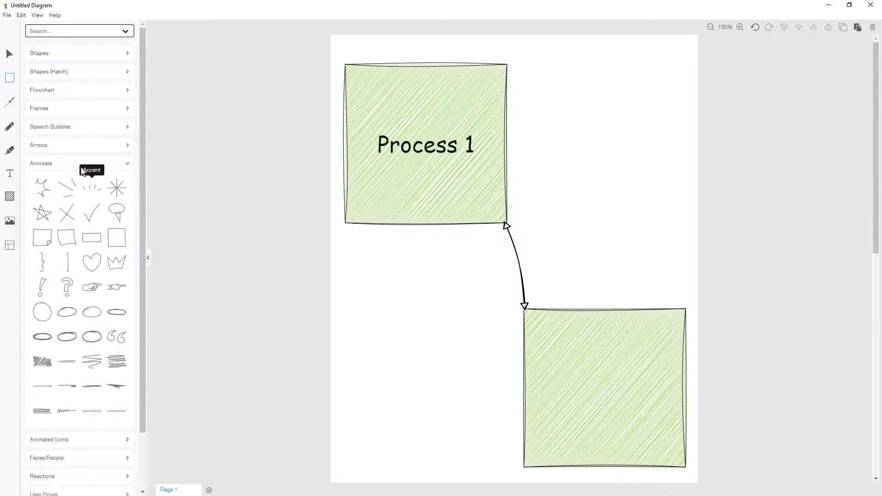
left_click(75, 164)
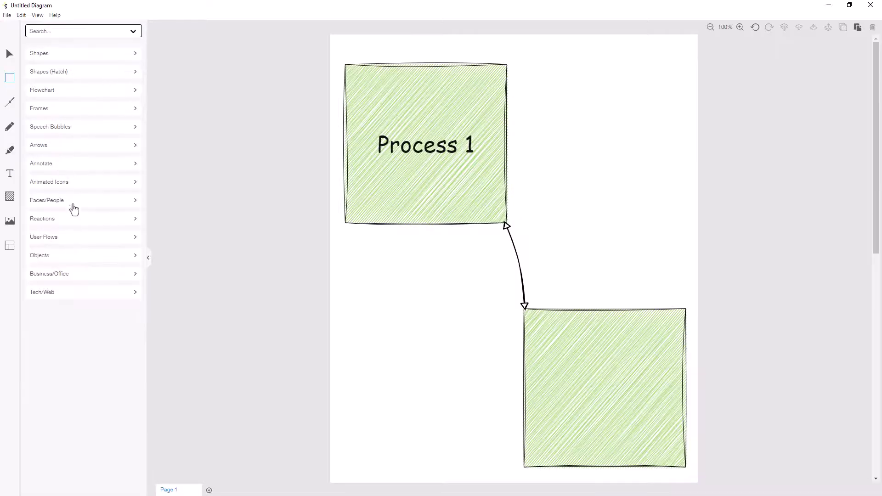
left_click(73, 186)
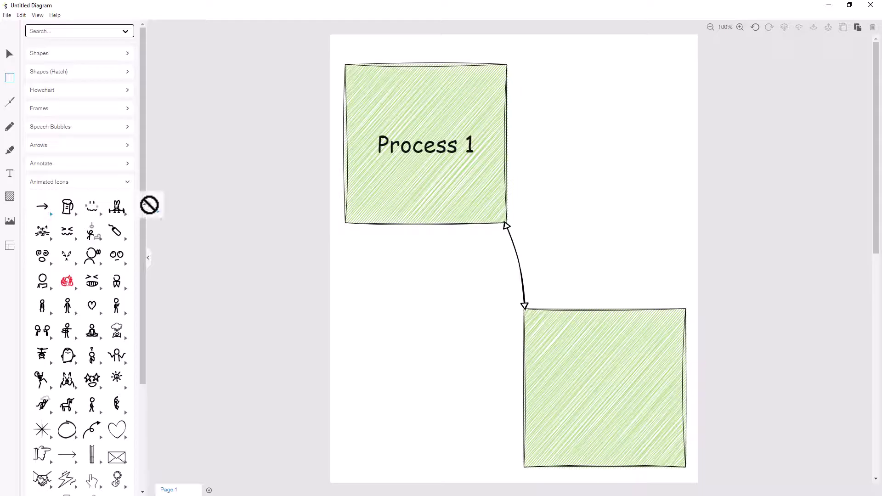
Place the animated arrow icon beside the lower green square.
mouse_move(42, 210)
left_mouse_down()
mouse_move(630, 187)
mouse_move(556, 227)
left_mouse_up()
mouse_move(608, 208)
left_mouse_down()
mouse_move(496, 397)
mouse_move(507, 401)
left_mouse_up()
left_click(392, 298)
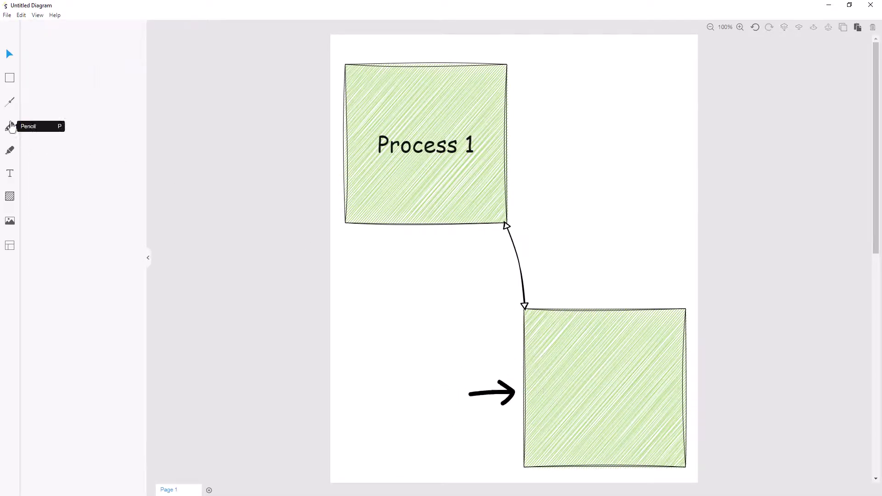
Add a large circle doodle left of the arrow with 'This one!' text inside it.
left_click(11, 82)
scroll(93, 275, "down", 1)
scroll(69, 331, "down", 2)
mouse_move(67, 337)
left_mouse_down()
mouse_move(475, 347)
mouse_move(449, 401)
left_mouse_up()
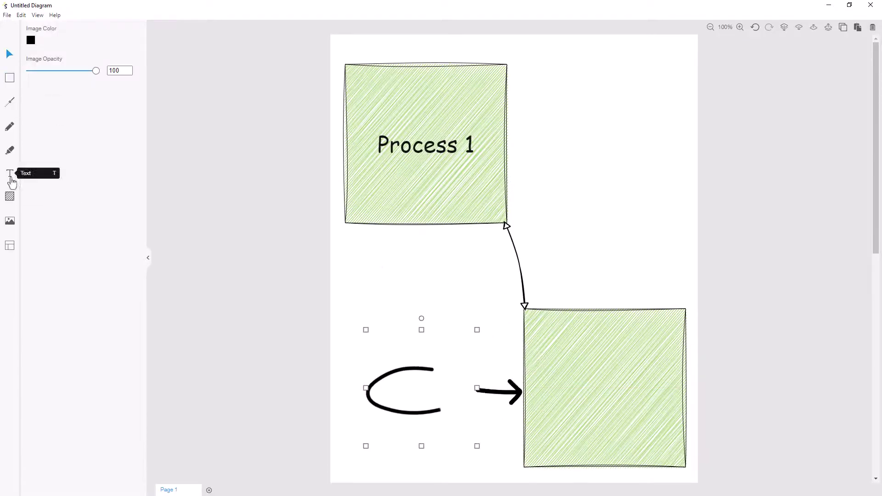
left_click(11, 173)
left_click(394, 277)
type("This one!")
left_click_drag(393, 276, 398, 381)
left_click(508, 311)
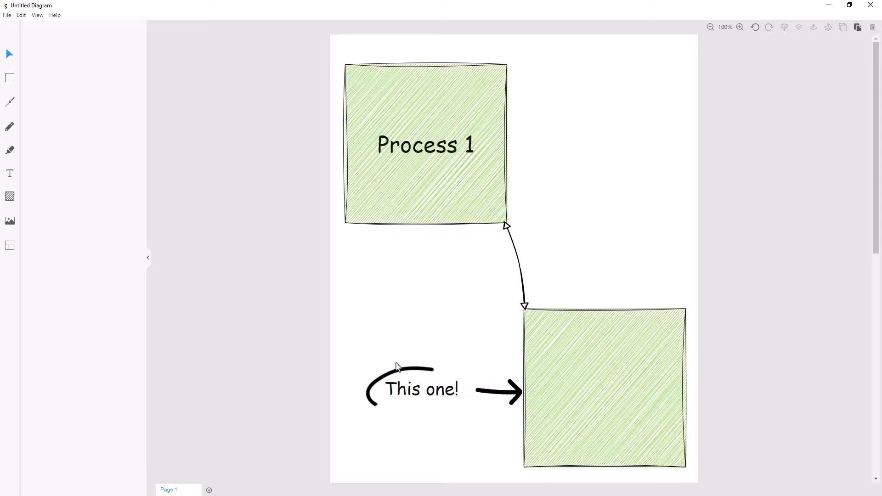
Add a second page and apply the Grid background pattern.
left_click(209, 490)
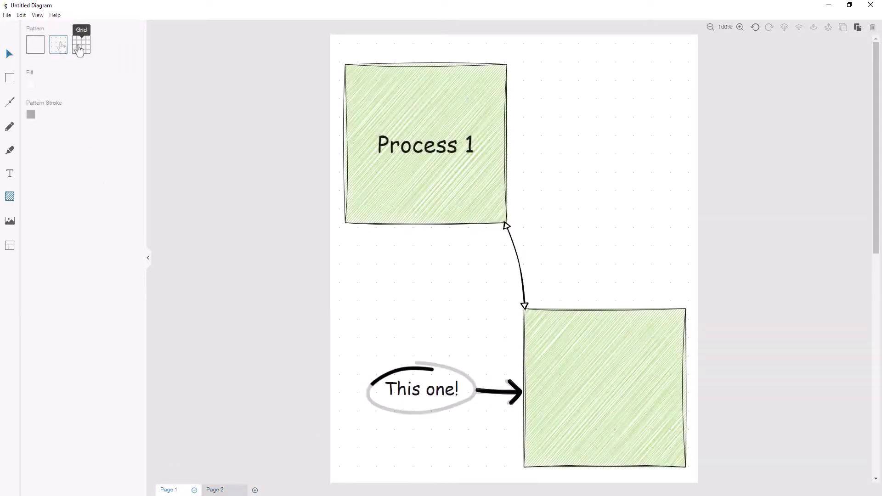
left_click(79, 45)
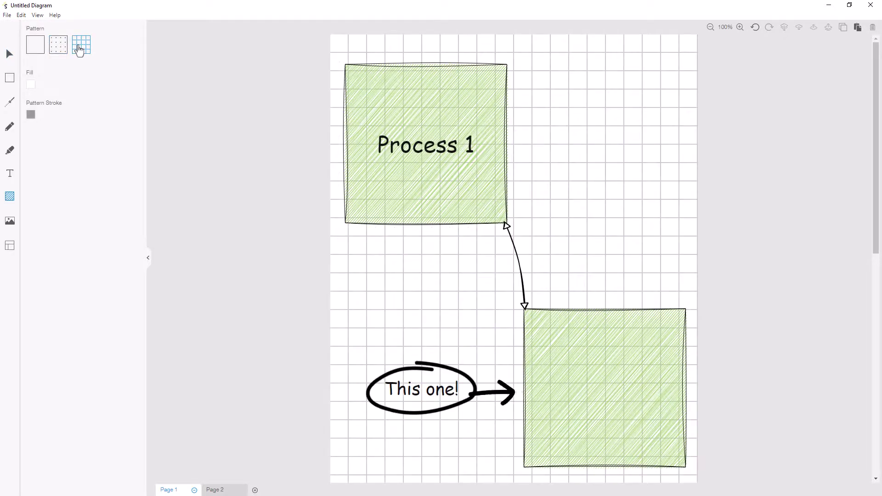
left_click(35, 45)
left_click(81, 44)
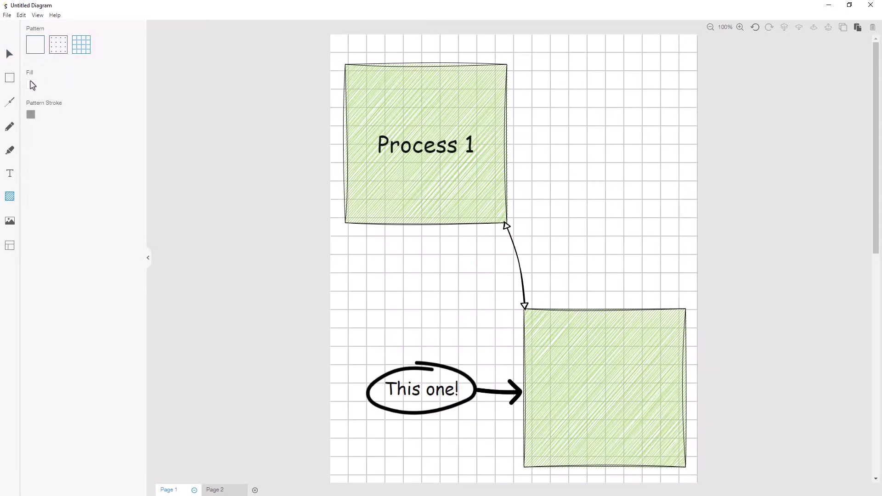
Set the grid background fill to light blue and the grid lines to orange.
left_click(30, 84)
left_click(69, 108)
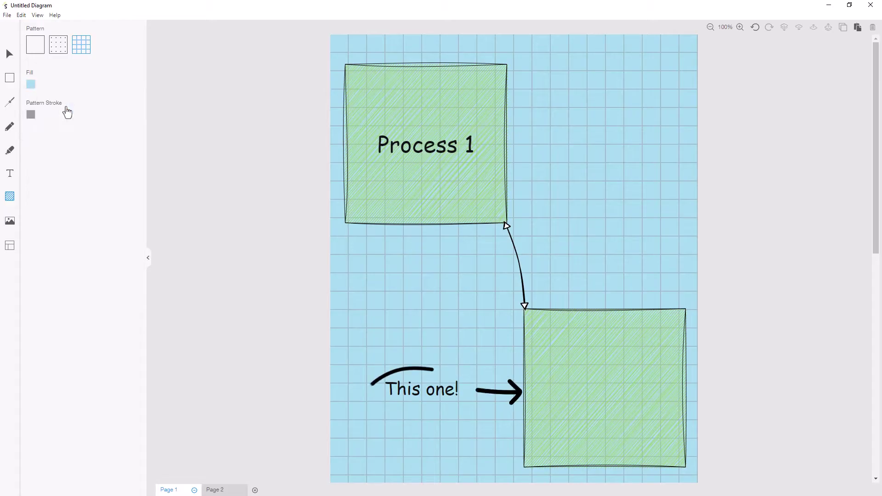
left_click(29, 115)
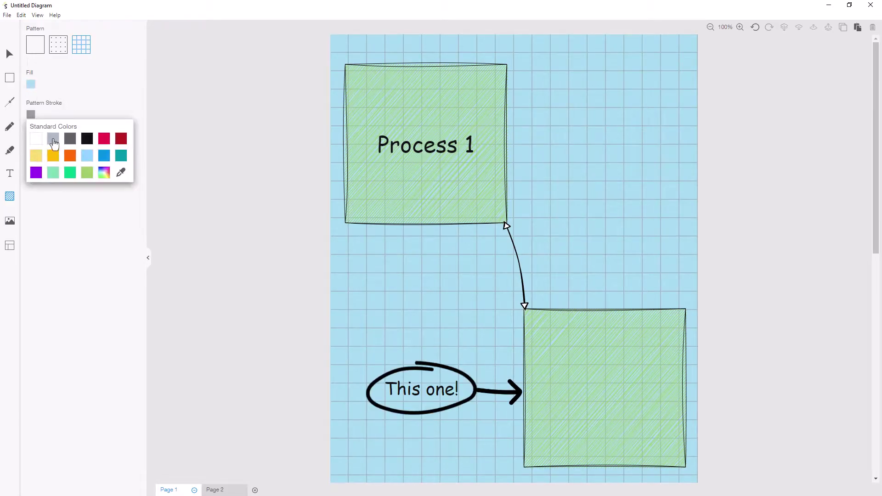
left_click(71, 155)
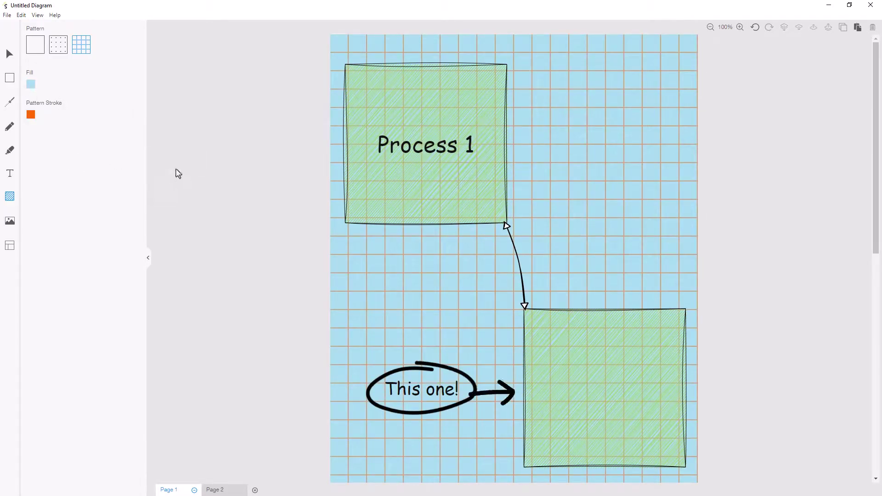
key("Escape")
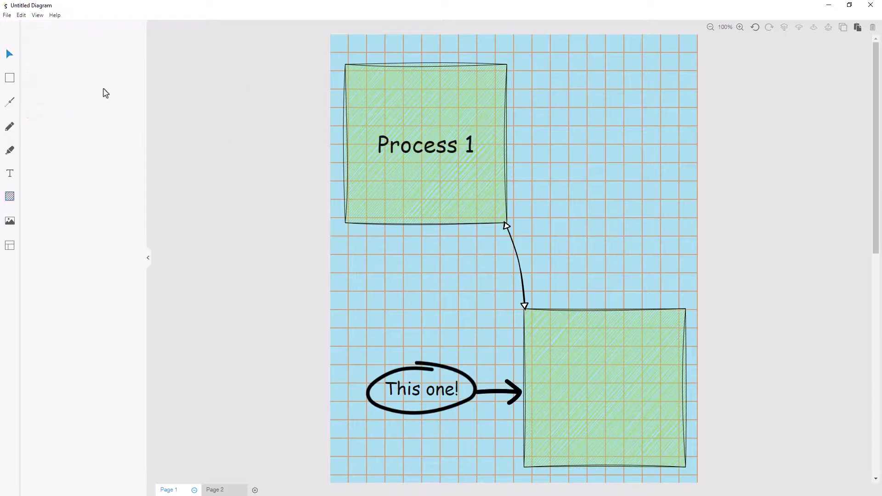
left_click(7, 15)
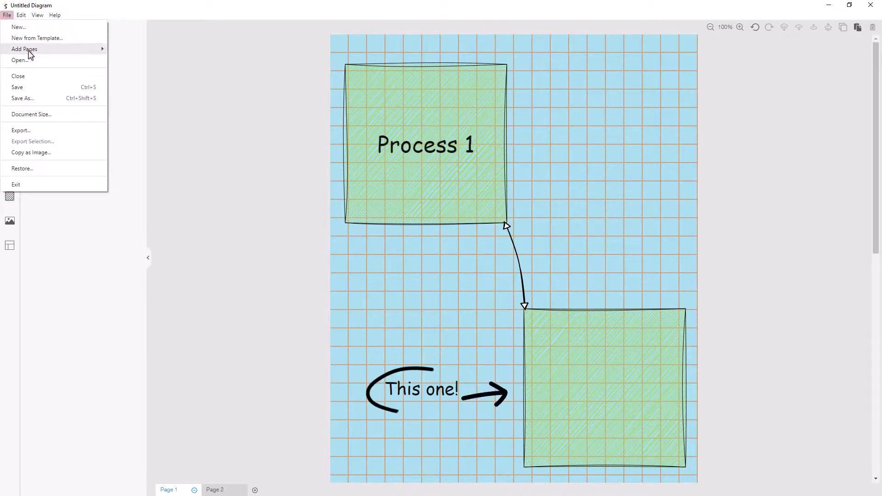
left_click(55, 131)
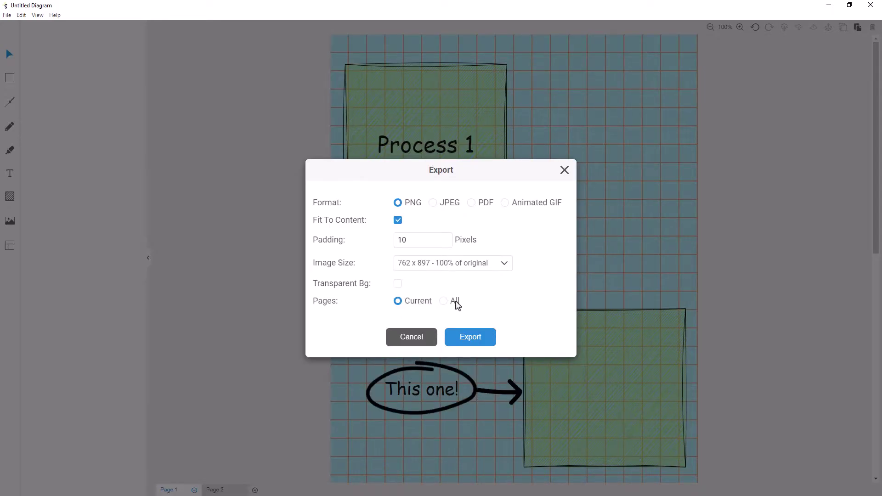
left_click(399, 284)
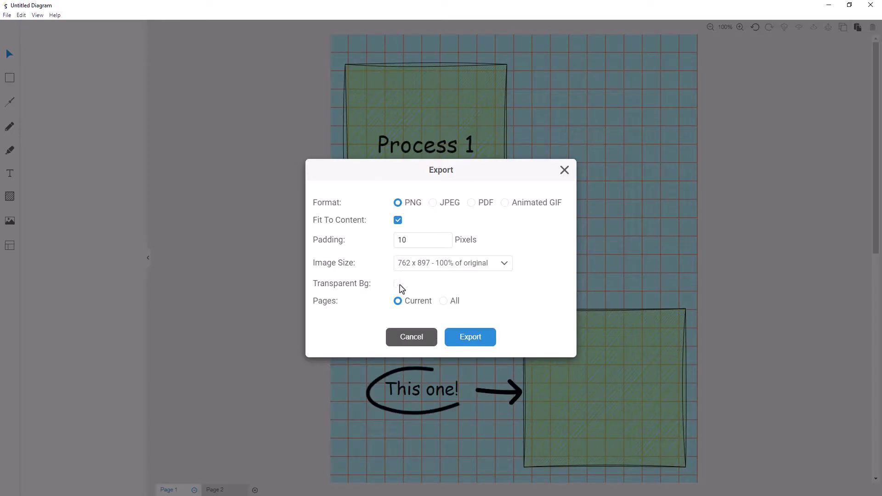
left_click(411, 337)
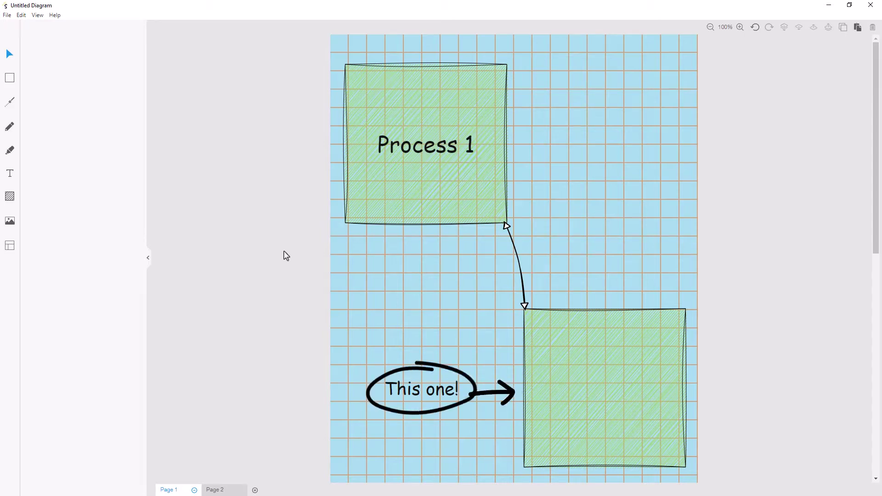
Open File > New from Template to browse templates for a new page.
left_click(10, 246)
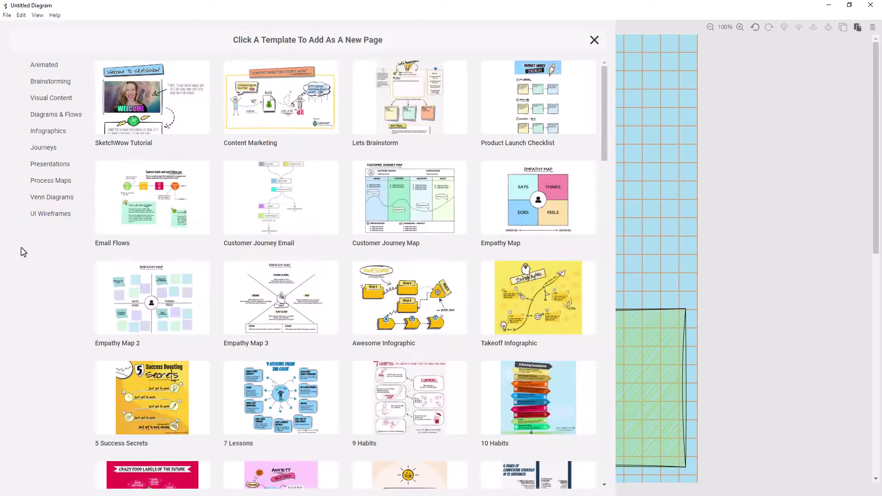
scroll(335, 240, "down", 2)
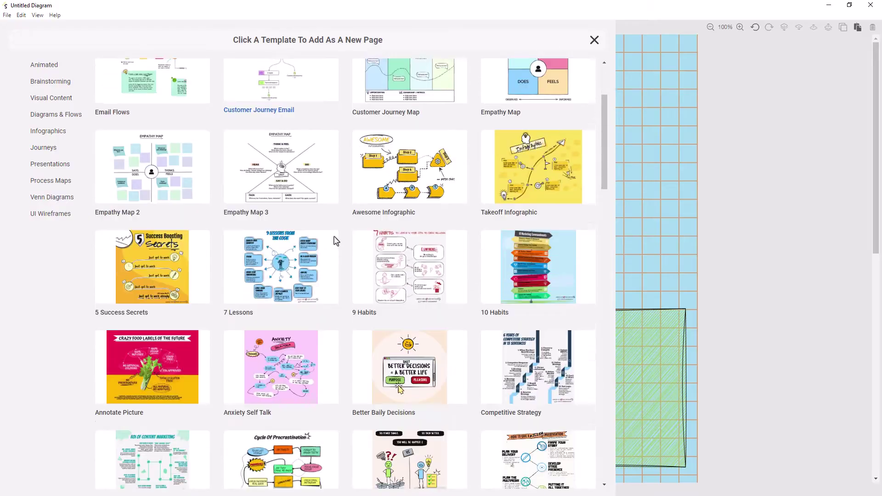
scroll(335, 241, "down", 2)
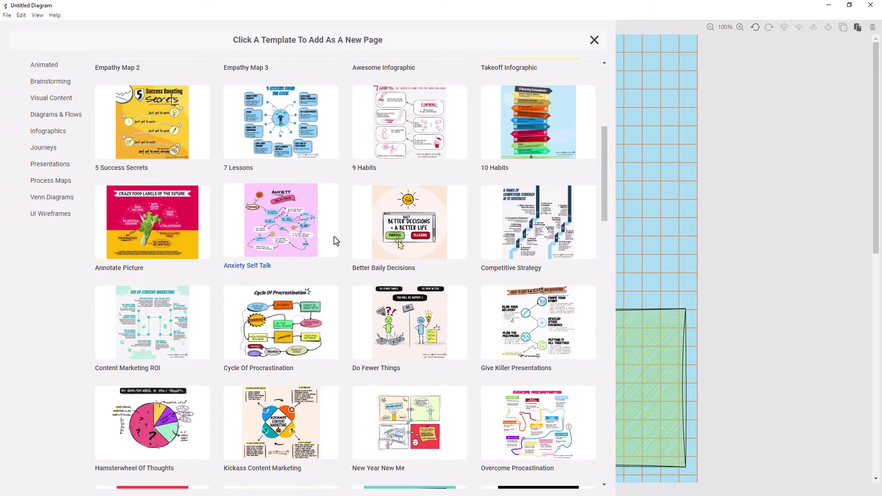
scroll(335, 241, "down", 2)
scroll(335, 241, "down", 2)
scroll(335, 240, "down", 2)
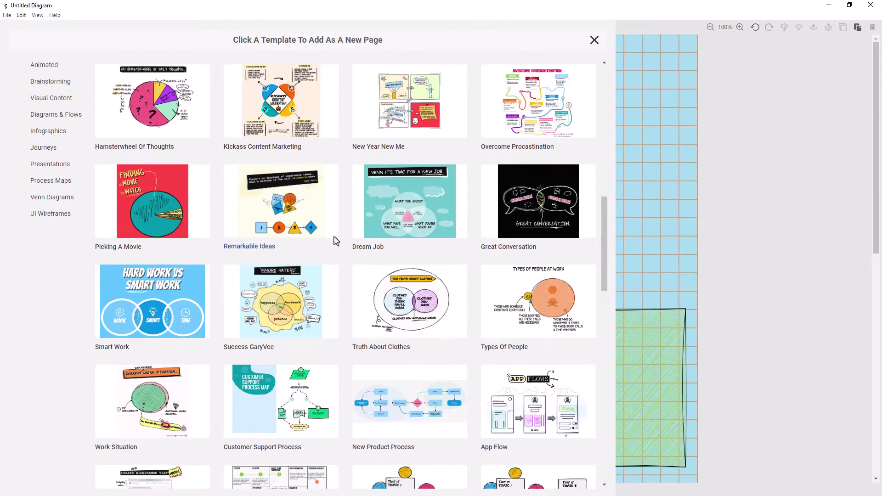
scroll(335, 241, "down", 3)
scroll(335, 240, "down", 2)
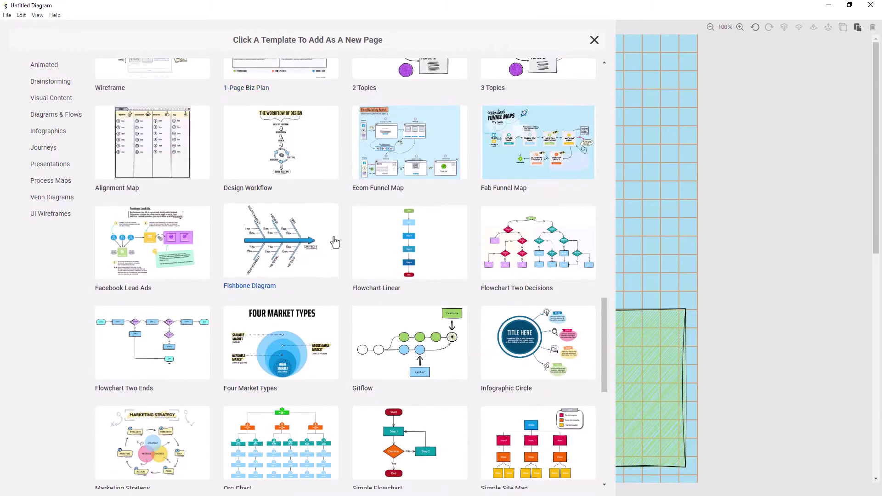
scroll(335, 241, "down", 2)
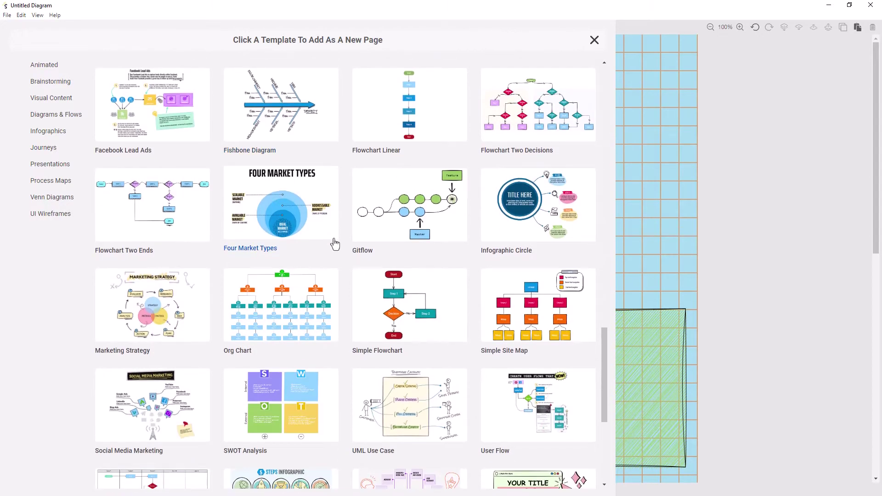
scroll(335, 241, "down", 1)
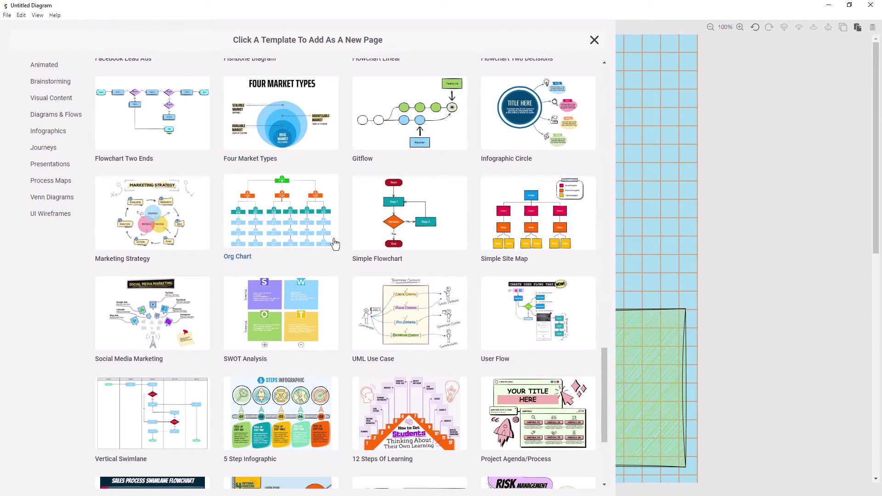
scroll(351, 272, "up", 1)
scroll(349, 273, "up", 1)
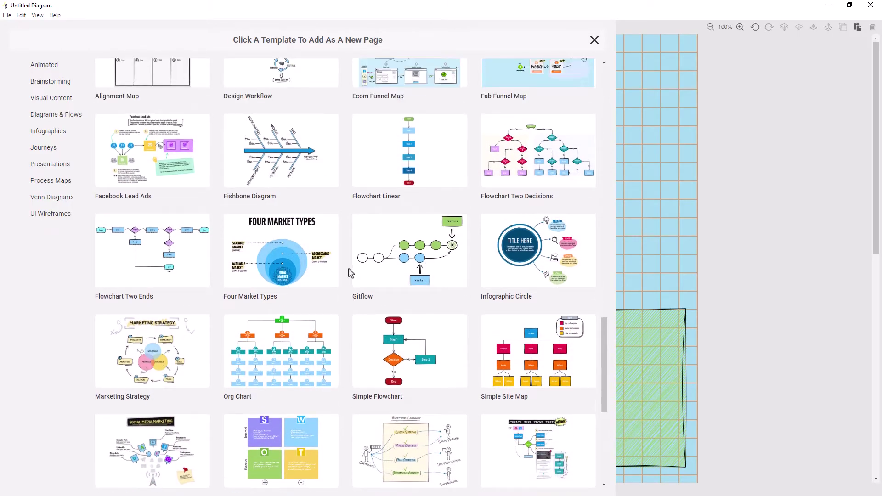
scroll(348, 273, "down", 2)
scroll(351, 274, "down", 2)
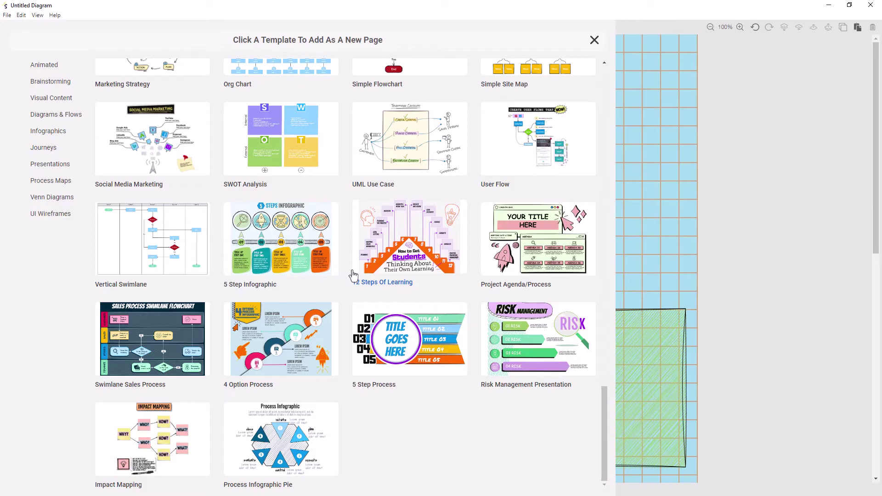